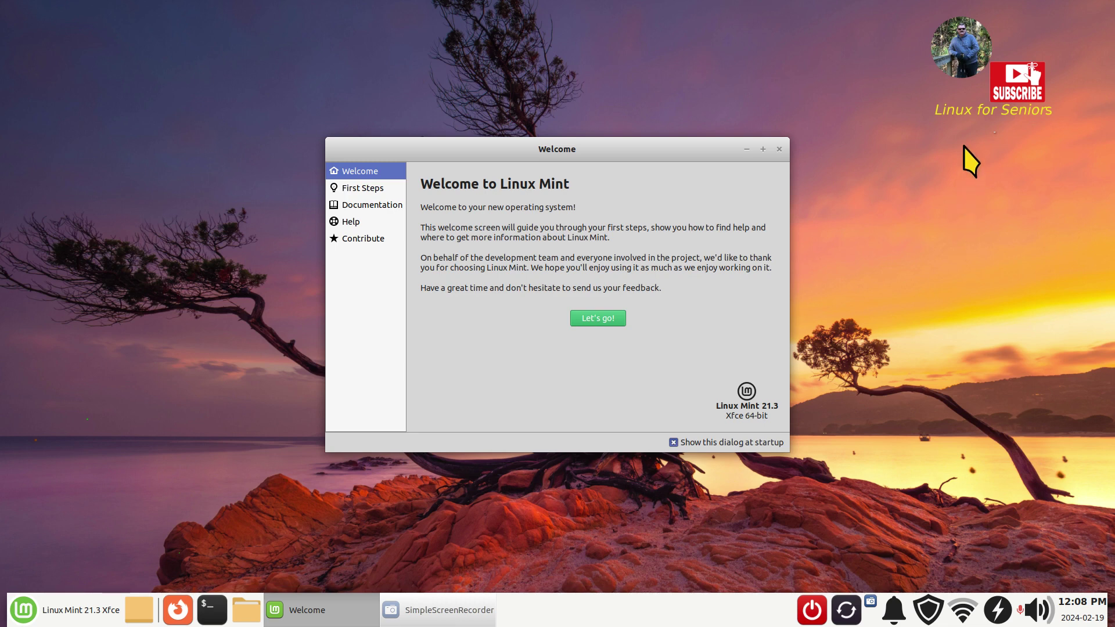
# - Close the Welcome to Linux Mint window to reveal the bare desktop
pyautogui.click(779, 150)
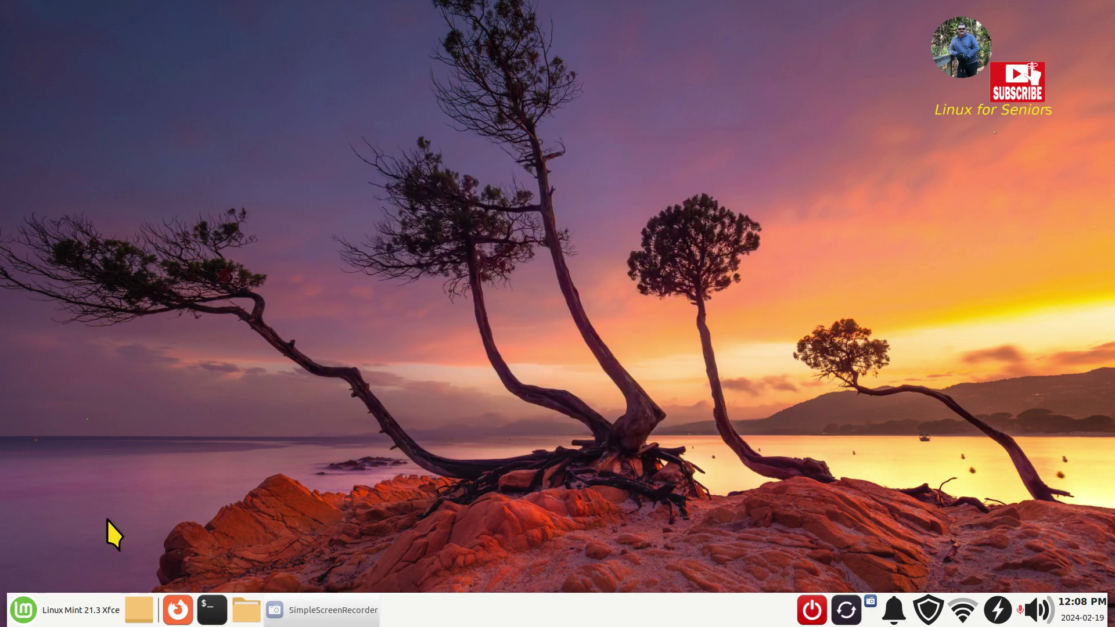
# - Search the system Settings window for 'user', then close it
pyautogui.click(23, 609)
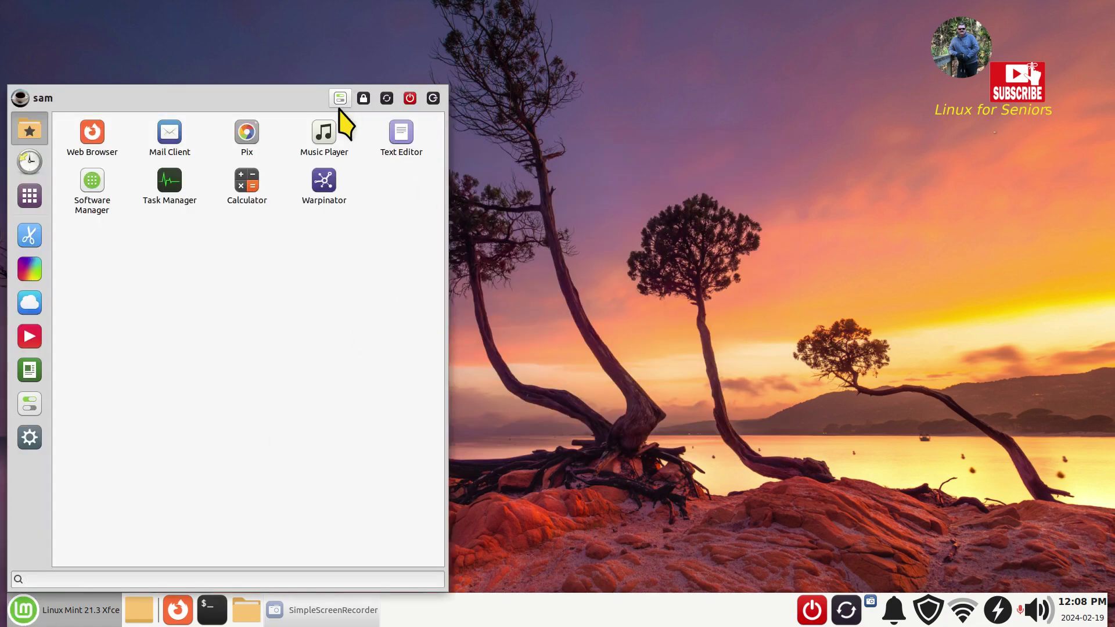
pyautogui.click(340, 99)
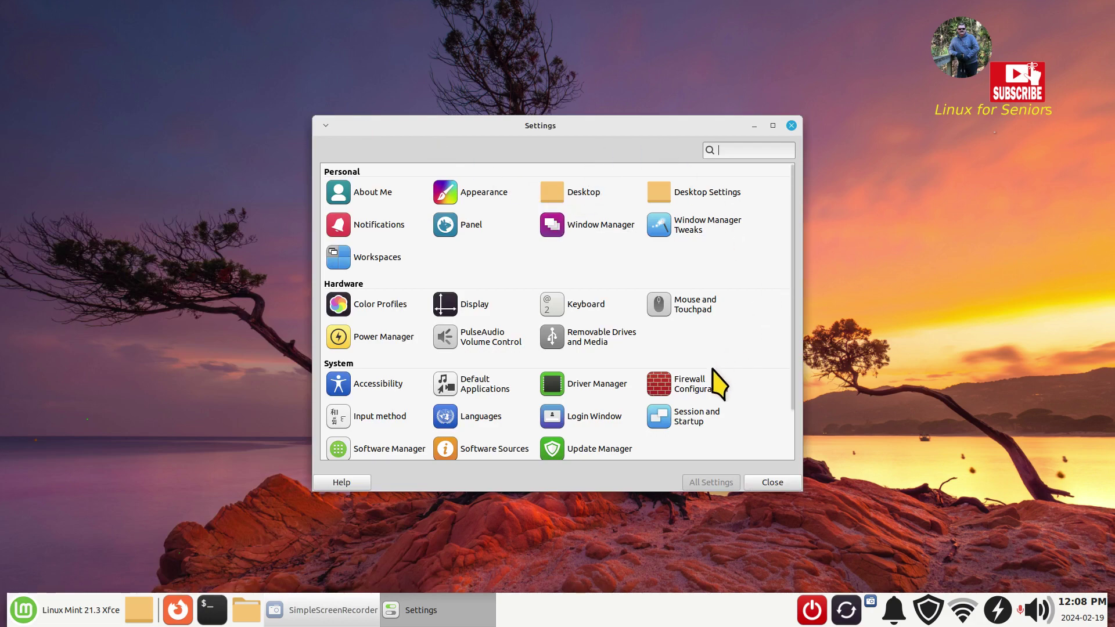
pyautogui.write('user')
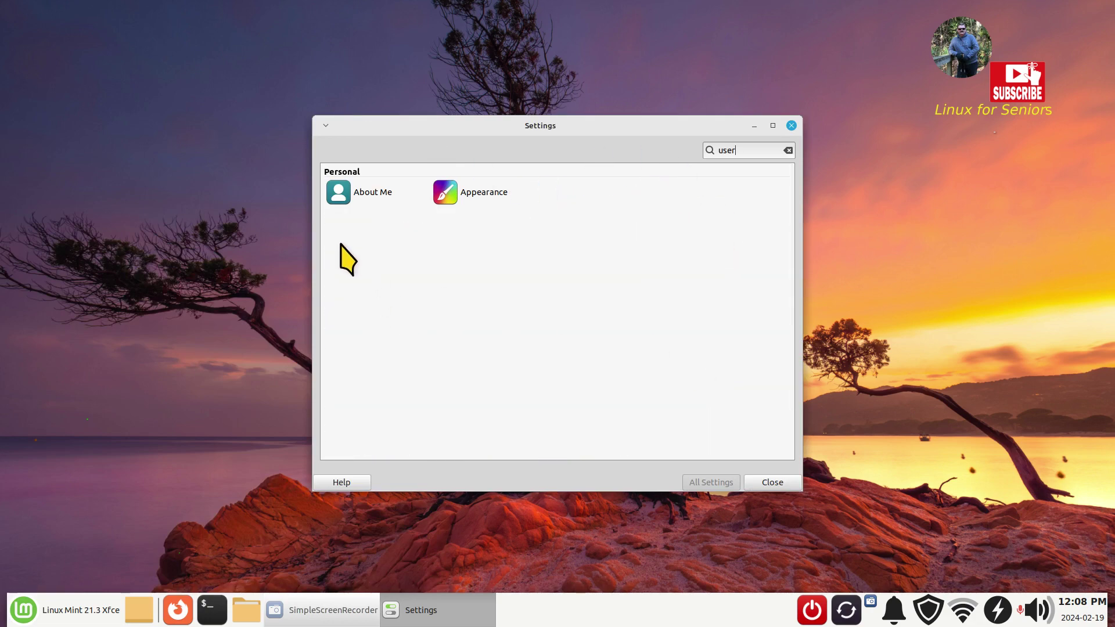
pyautogui.click(791, 126)
# - Try searching 'user' in the applications menu and the Application Finder, then close the finder
pyautogui.click(27, 617)
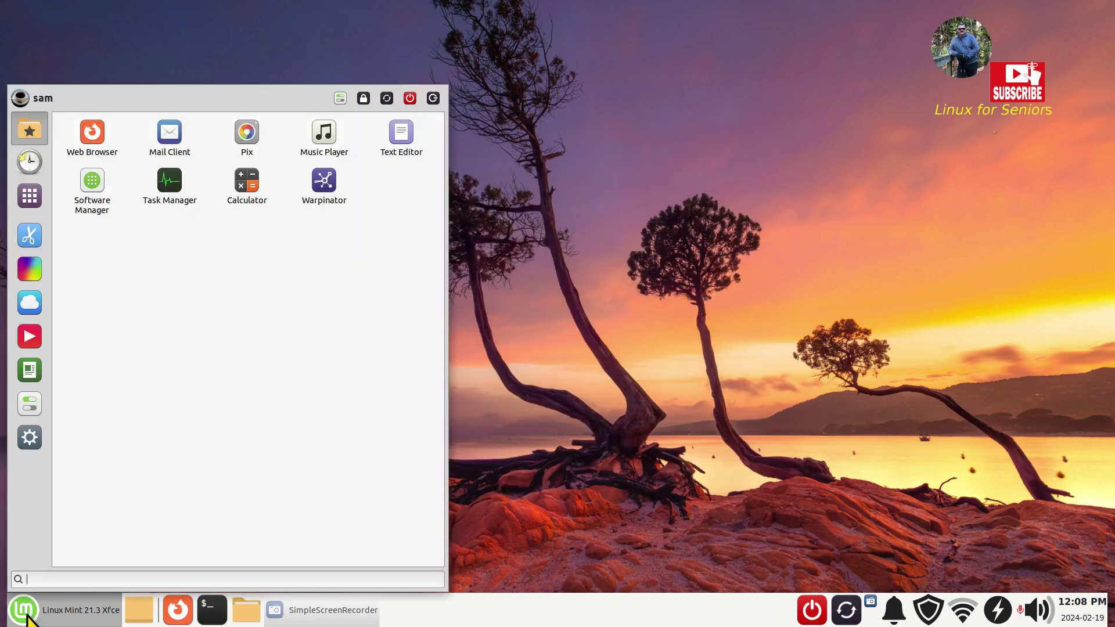
pyautogui.write('user')
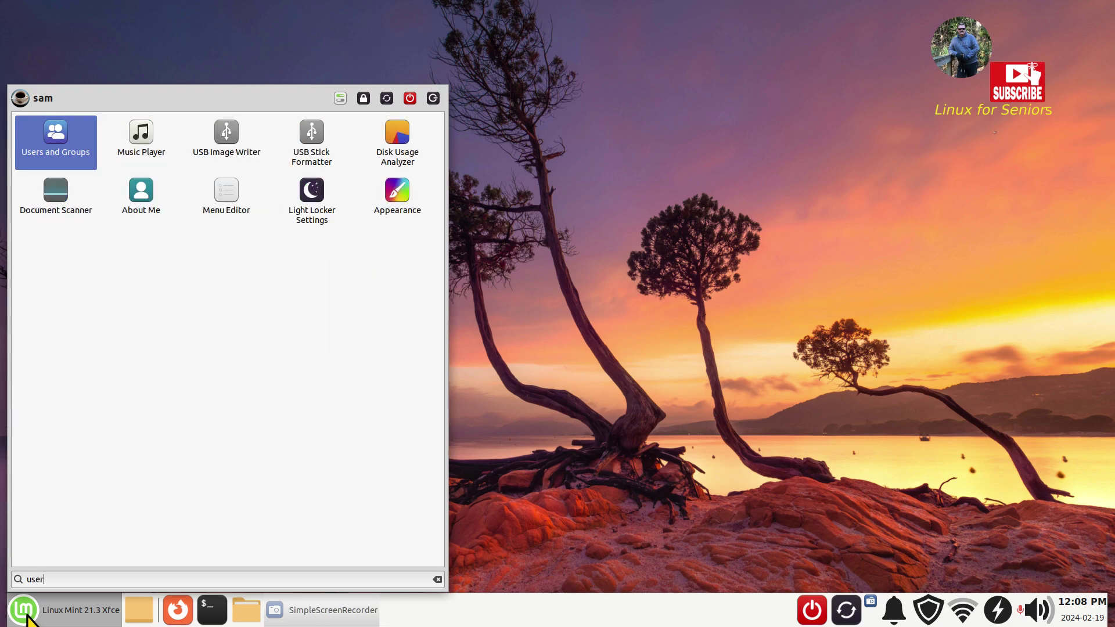
pyautogui.click(488, 314)
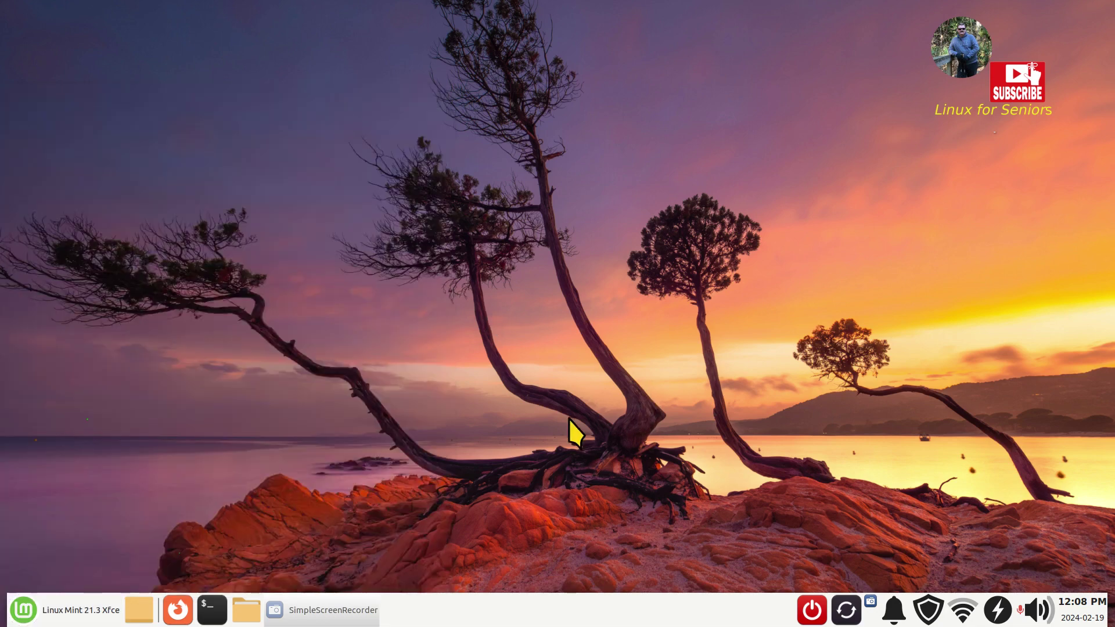
pyautogui.hotkey('alt', 'F3')
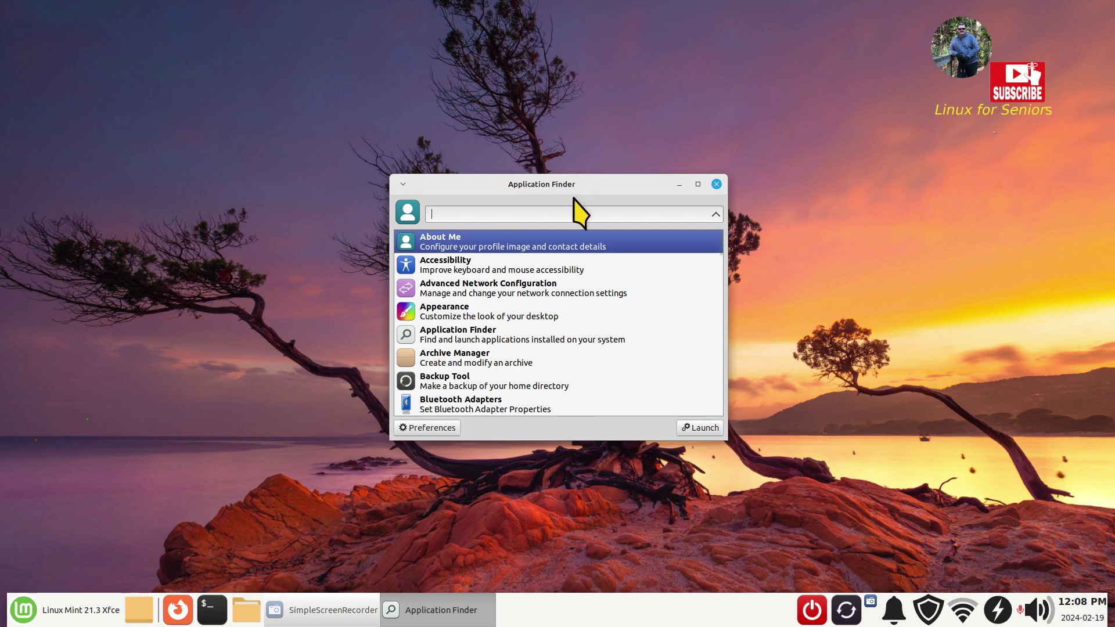
pyautogui.moveTo(590, 249)
pyautogui.write('user')
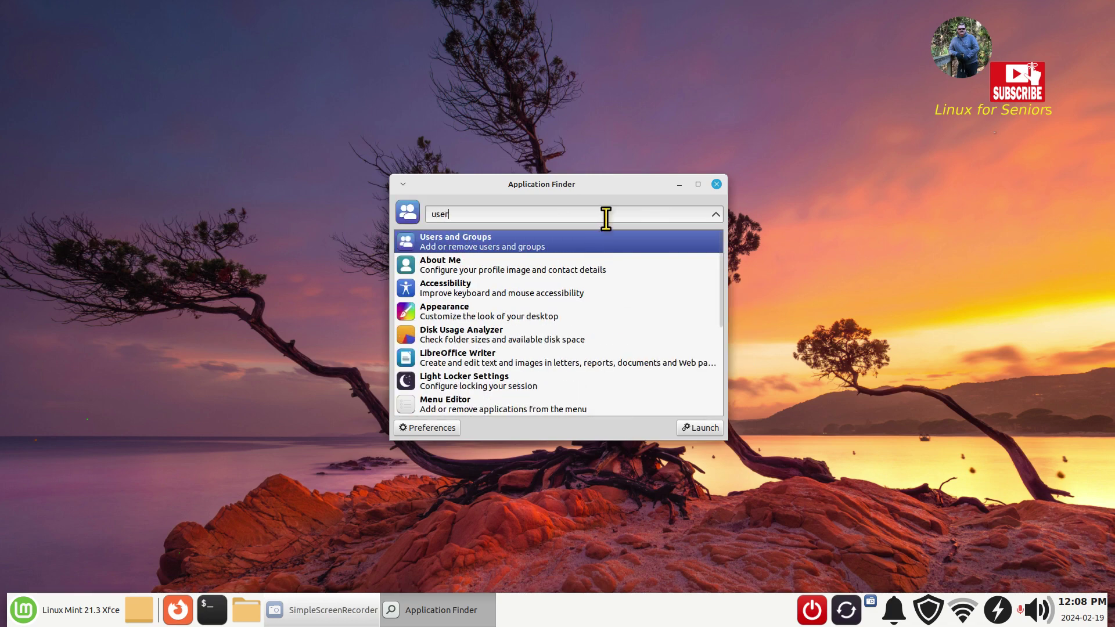
pyautogui.click(716, 185)
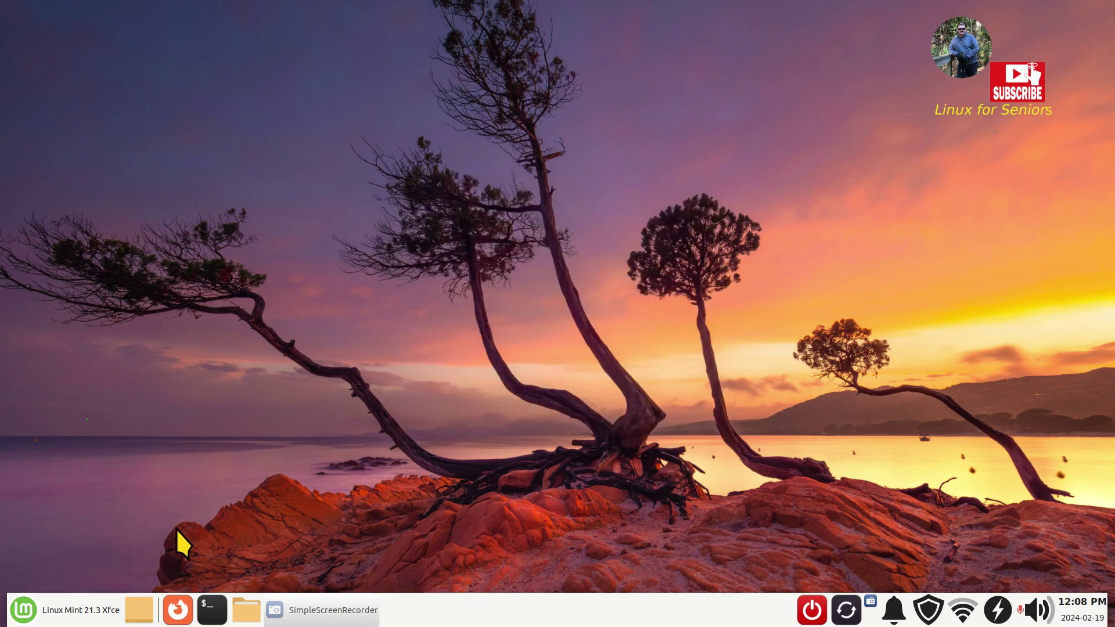
# - Launch Users and Groups from a Whisker menu search for 'use' and shift its window left
pyautogui.click(38, 614)
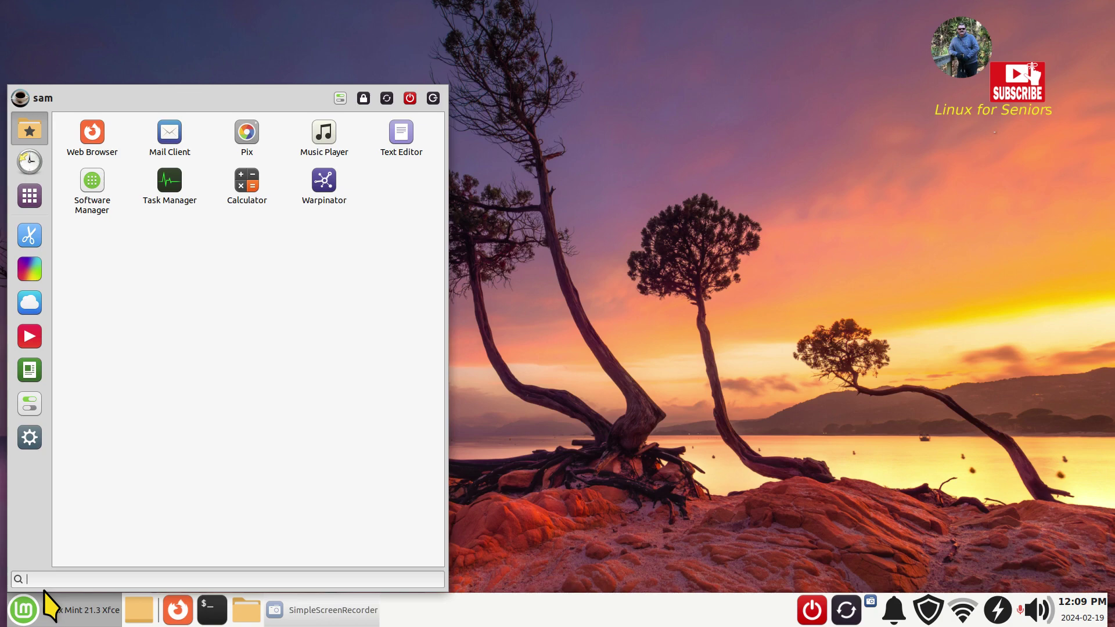
pyautogui.write('user')
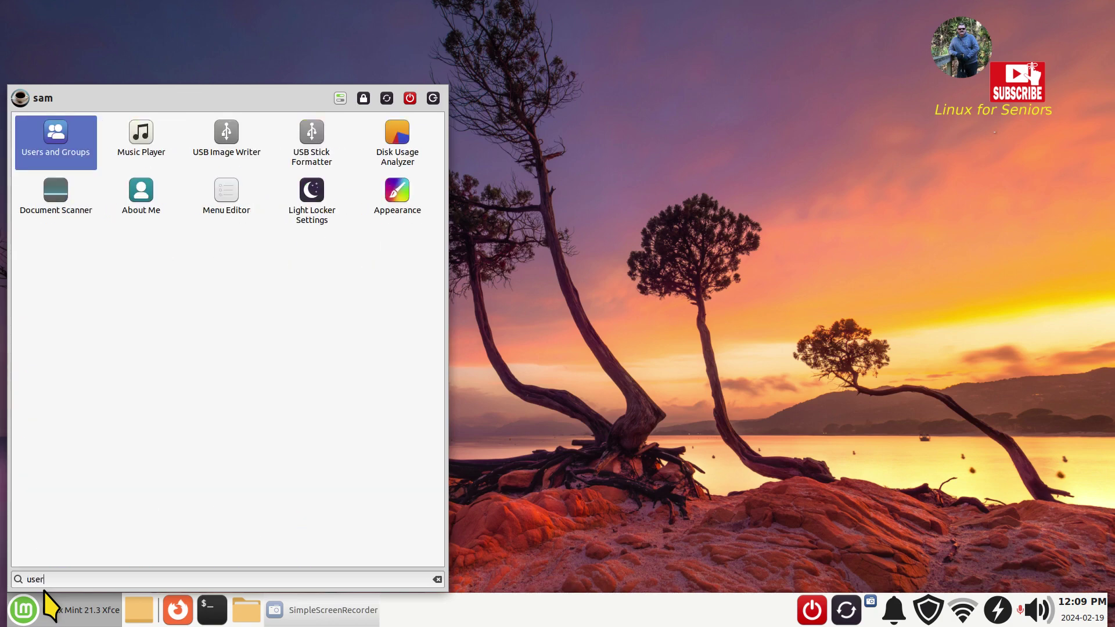
pyautogui.press('Return')
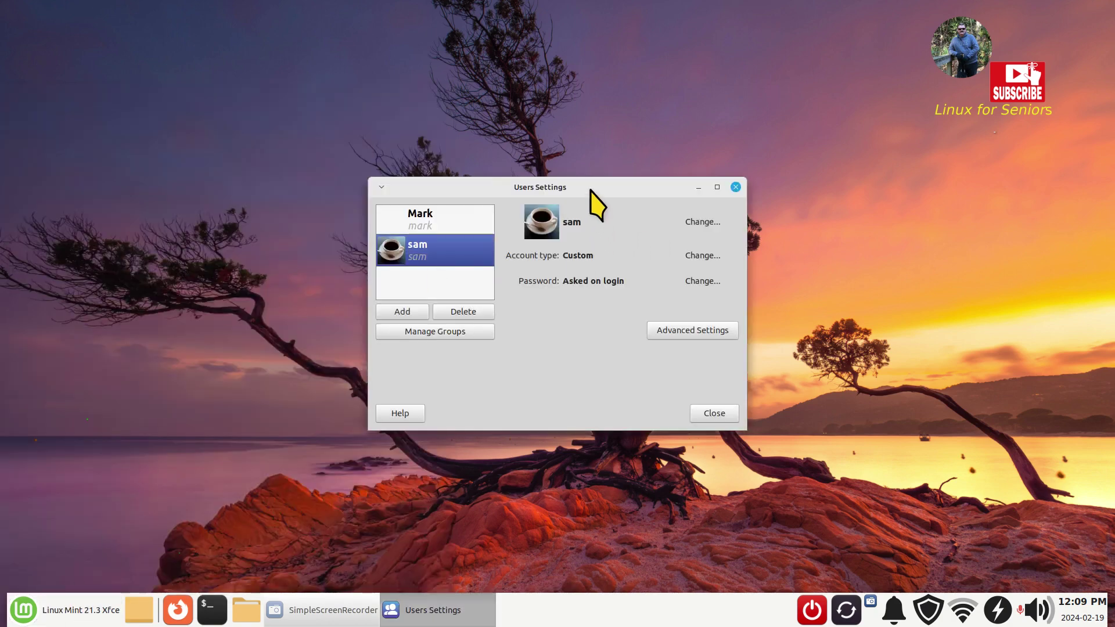
pyautogui.moveTo(596, 187); pyautogui.dragTo(505, 173)
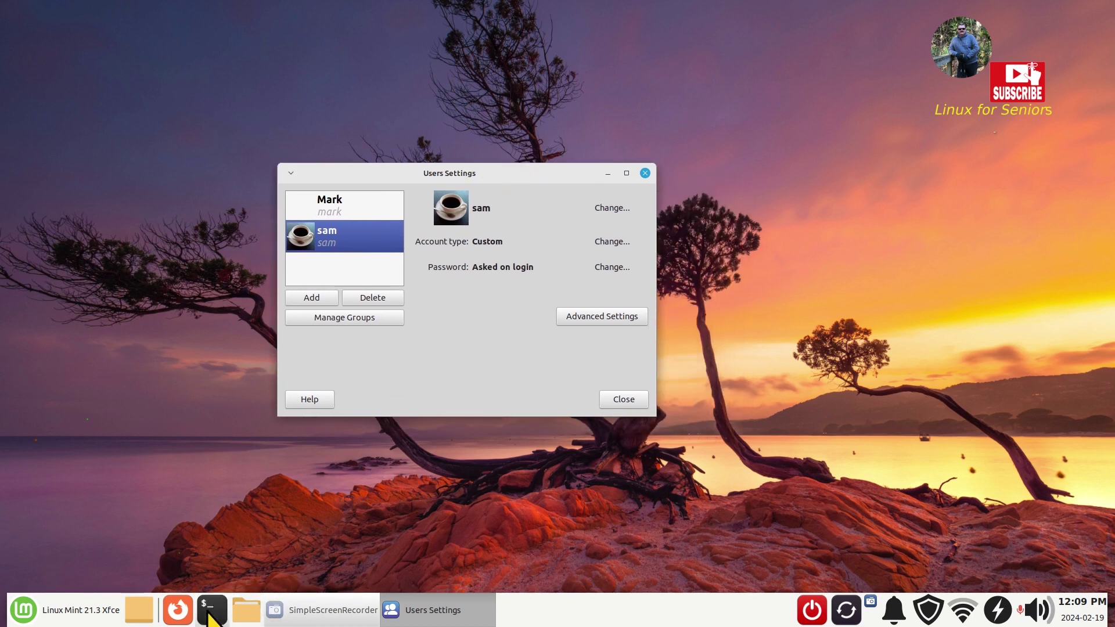
pyautogui.click(211, 611)
pyautogui.moveTo(497, 173); pyautogui.dragTo(550, 148)
pyautogui.hotkey('ctrl', '+')
pyautogui.hotkey('ctrl', '+')
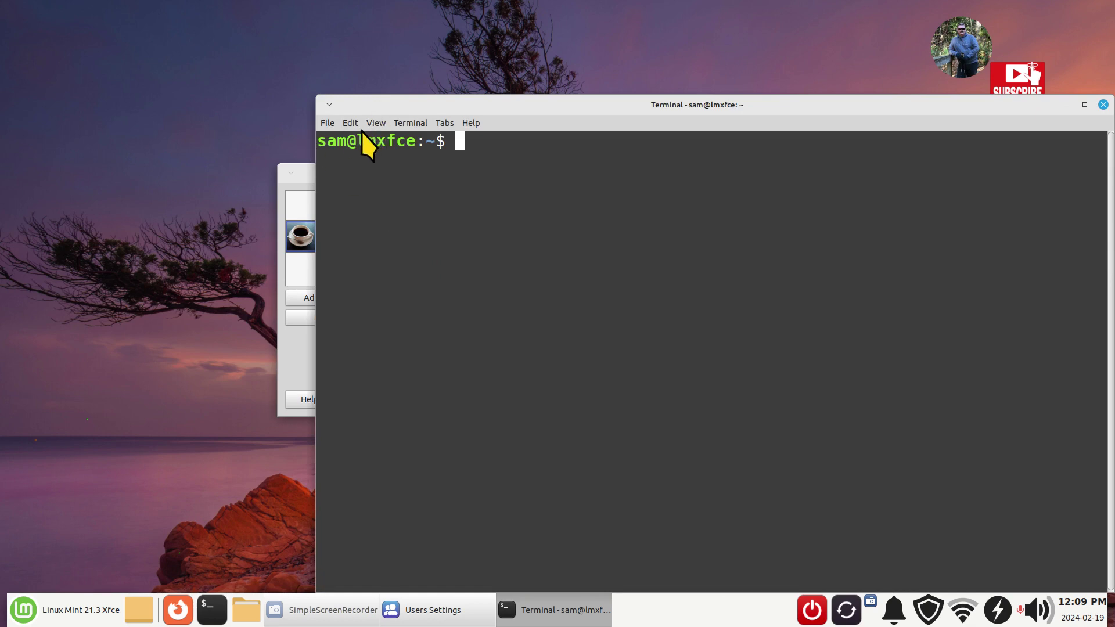
pyautogui.moveTo(347, 141); pyautogui.dragTo(416, 145)
pyautogui.moveTo(949, 111); pyautogui.dragTo(895, 104)
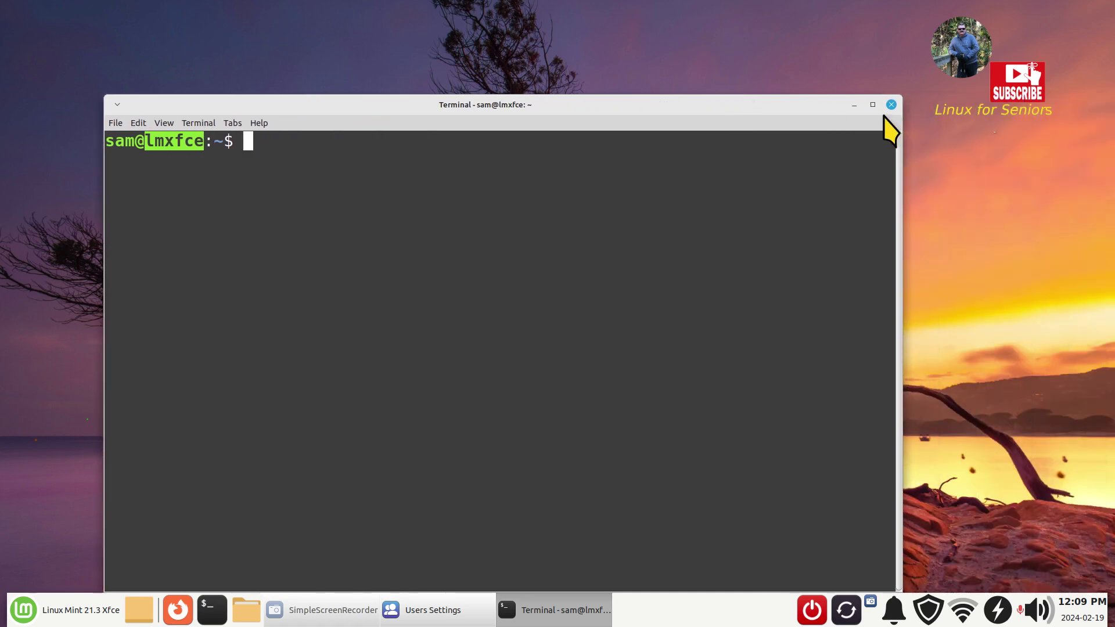
pyautogui.click(891, 104)
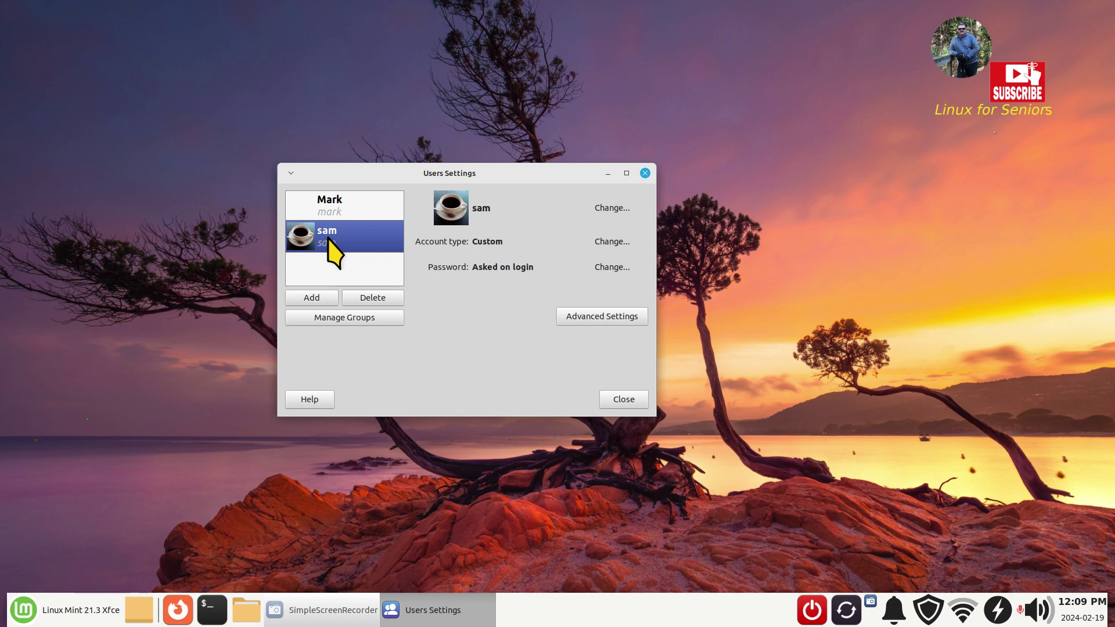
pyautogui.click(332, 205)
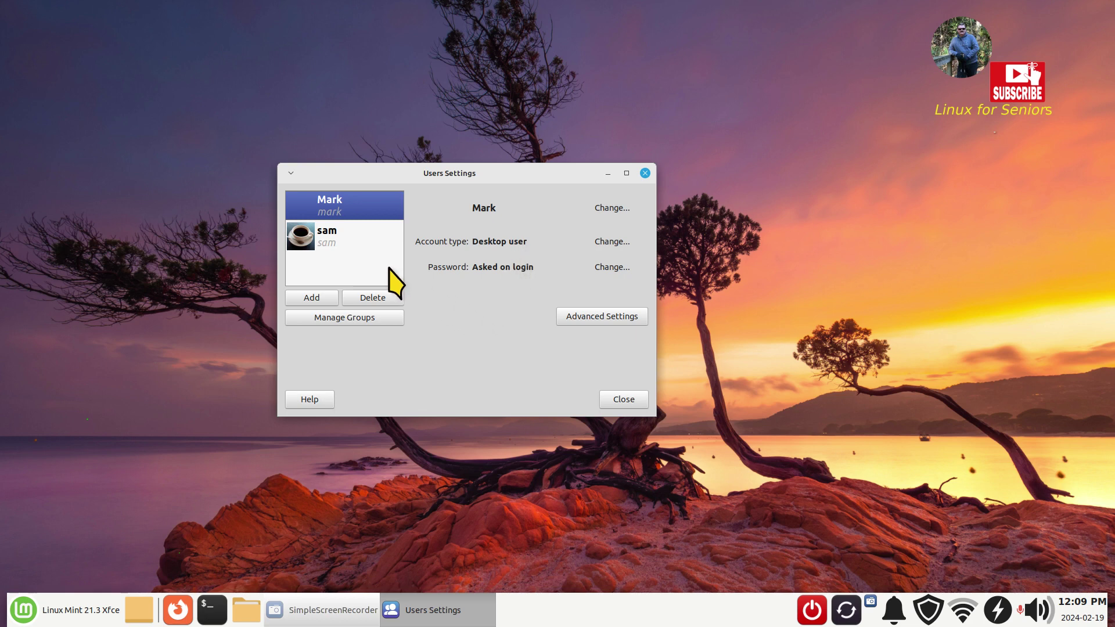
pyautogui.click(331, 241)
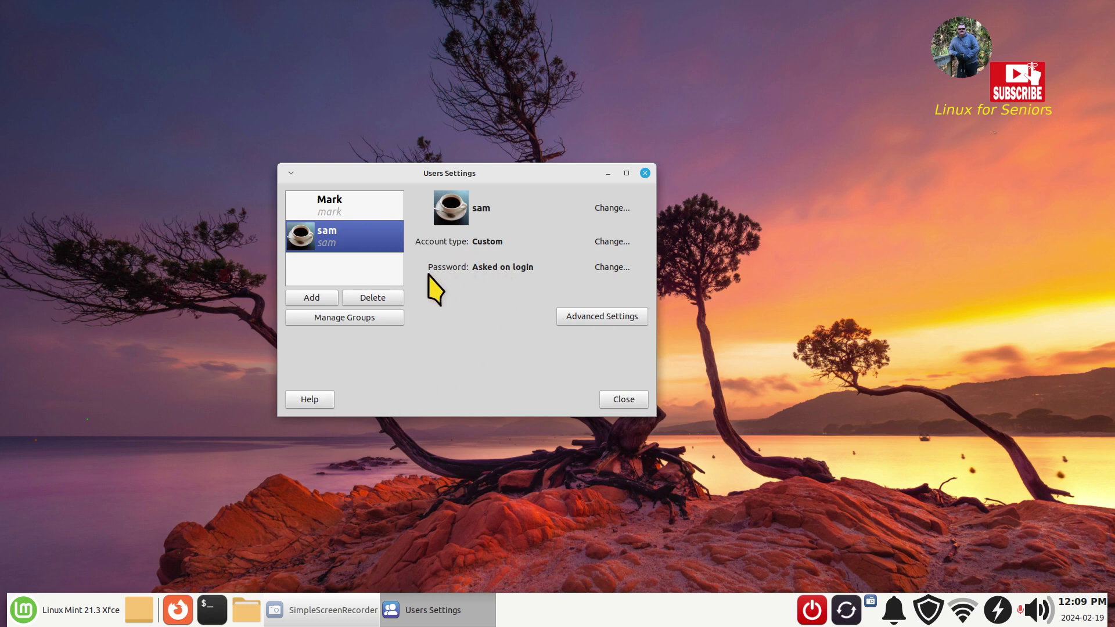
# - Start adding a new user account with the Add button in Users Settings
pyautogui.click(305, 298)
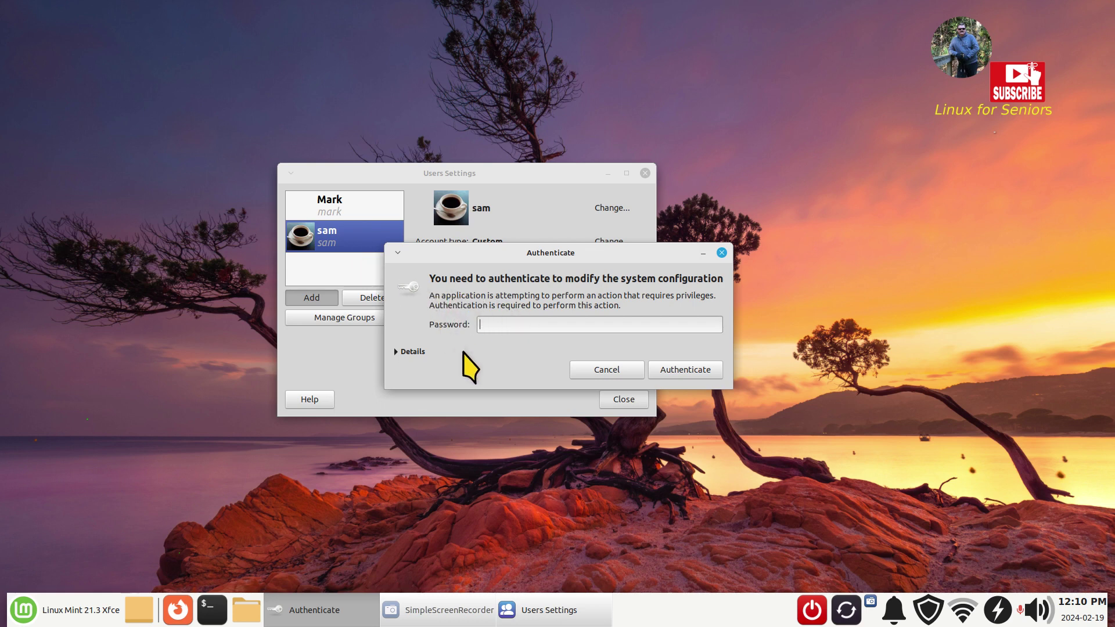
# - Authenticate with the account password and enter 'Mary' as the new user's name
pyautogui.write('*****')
pyautogui.press('Return')
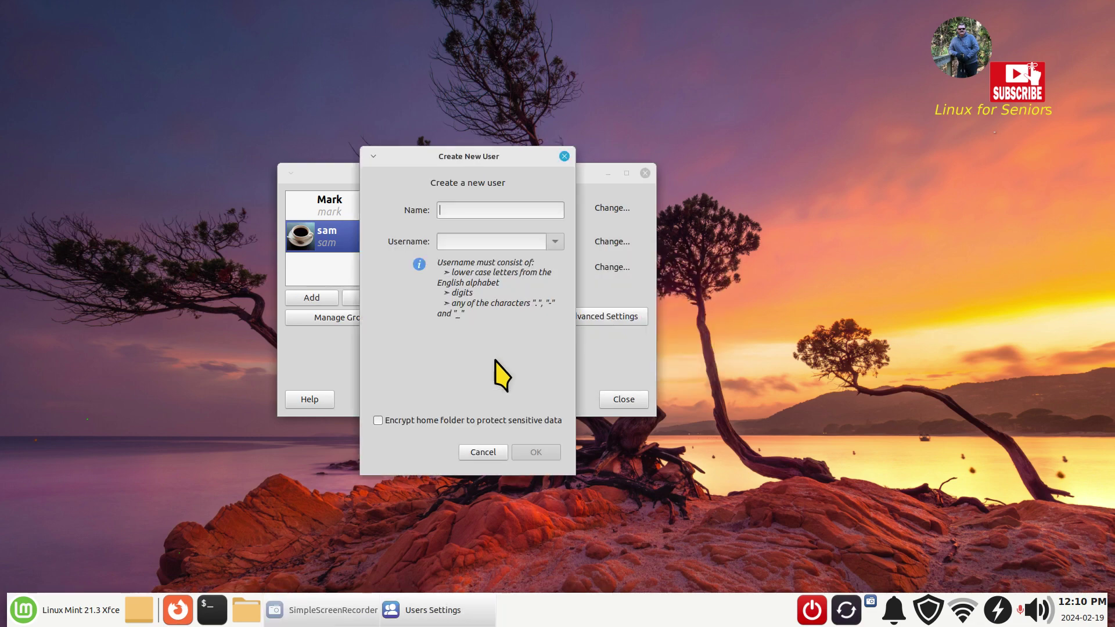
pyautogui.moveTo(392, 163); pyautogui.dragTo(183, 162)
pyautogui.click(231, 223)
pyautogui.write('Mary')
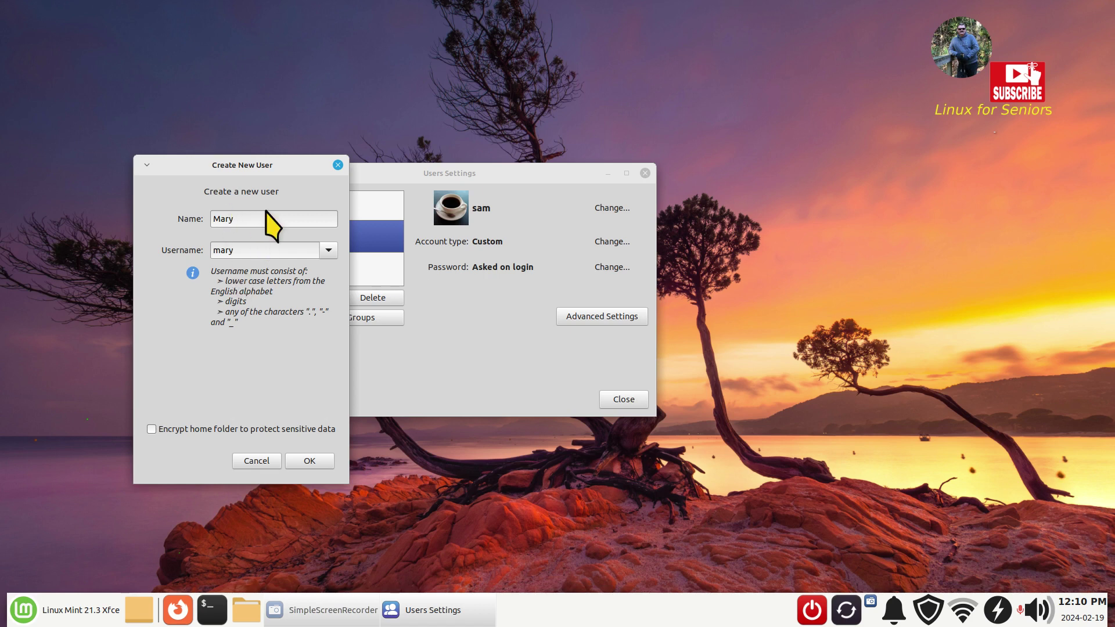
pyautogui.write('Smith')
pyautogui.press('BackSpace')
pyautogui.press('BackSpace')
pyautogui.press('BackSpace')
pyautogui.press('BackSpace')
pyautogui.press('BackSpace')
# - Slide the new-user form aside to check the user list, then back
pyautogui.moveTo(207, 164); pyautogui.dragTo(293, 168)
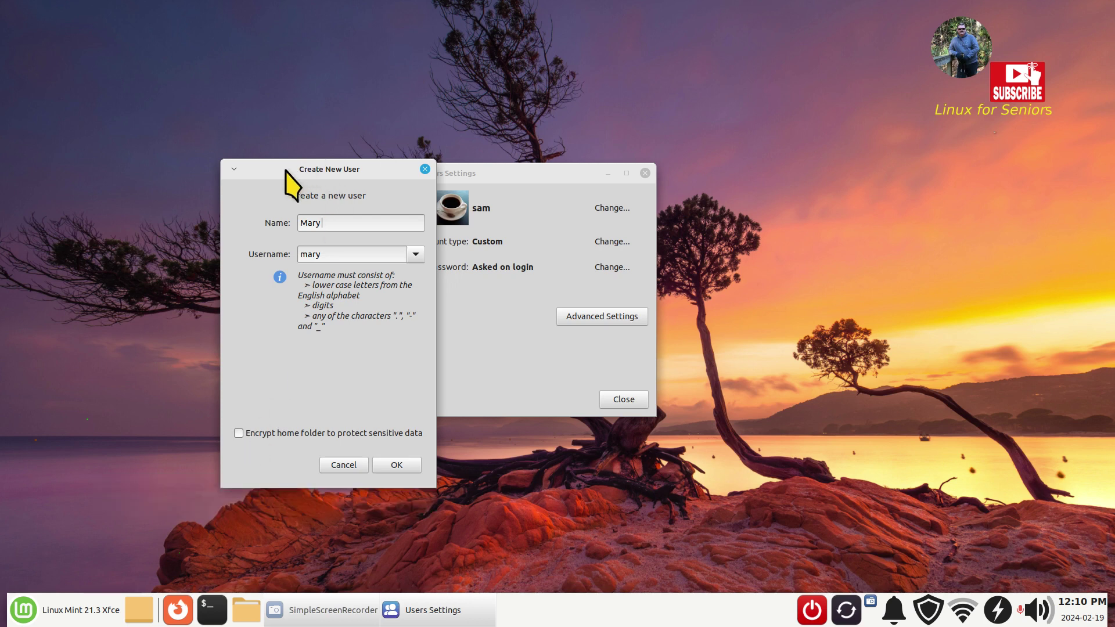
pyautogui.moveTo(291, 173); pyautogui.dragTo(551, 191)
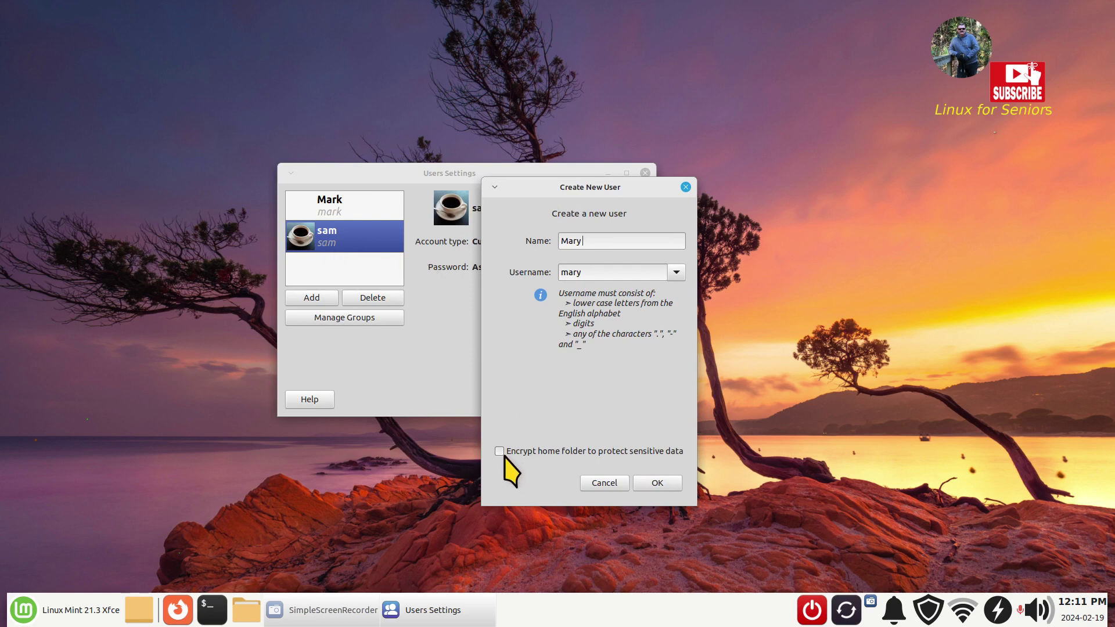
pyautogui.moveTo(563, 191); pyautogui.dragTo(486, 180)
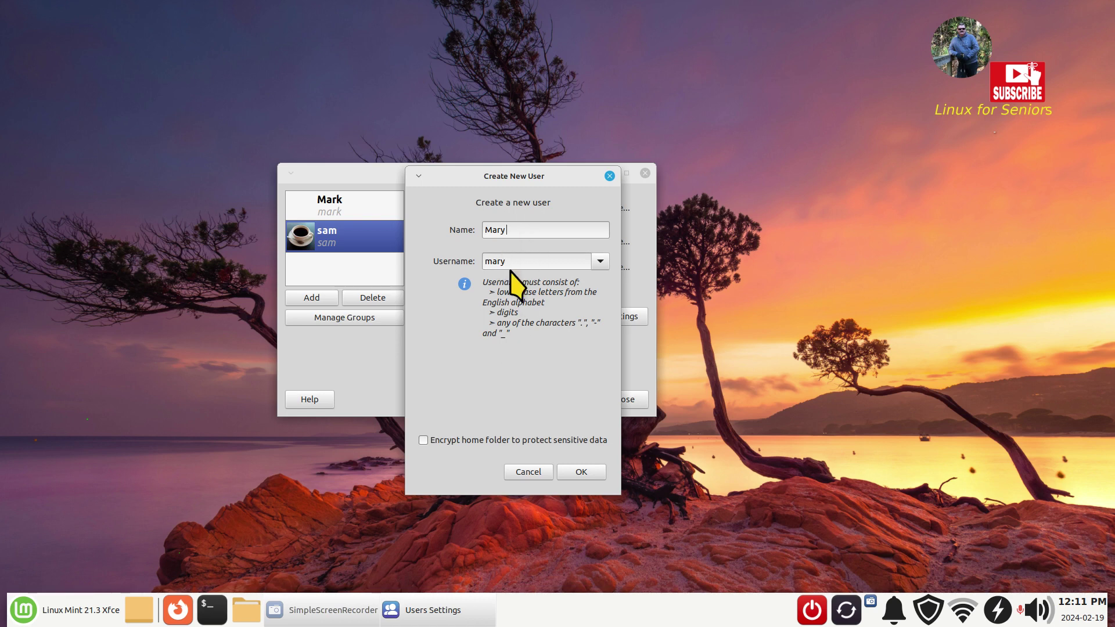
# - Create the Mary account and generate random passwords in Change User Password
pyautogui.click(583, 474)
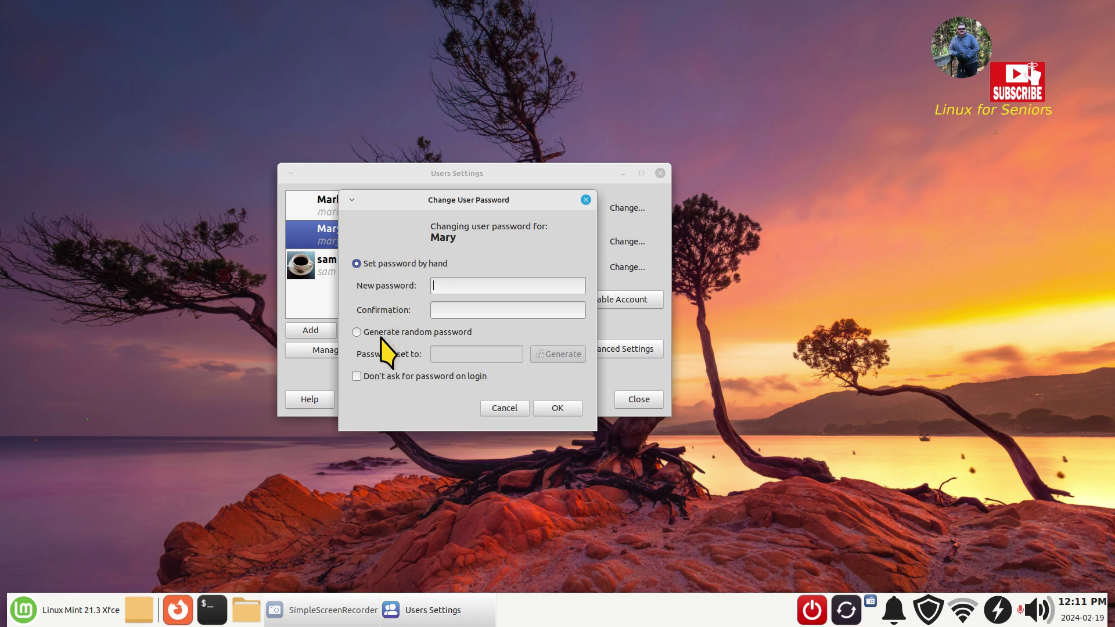
pyautogui.click(357, 332)
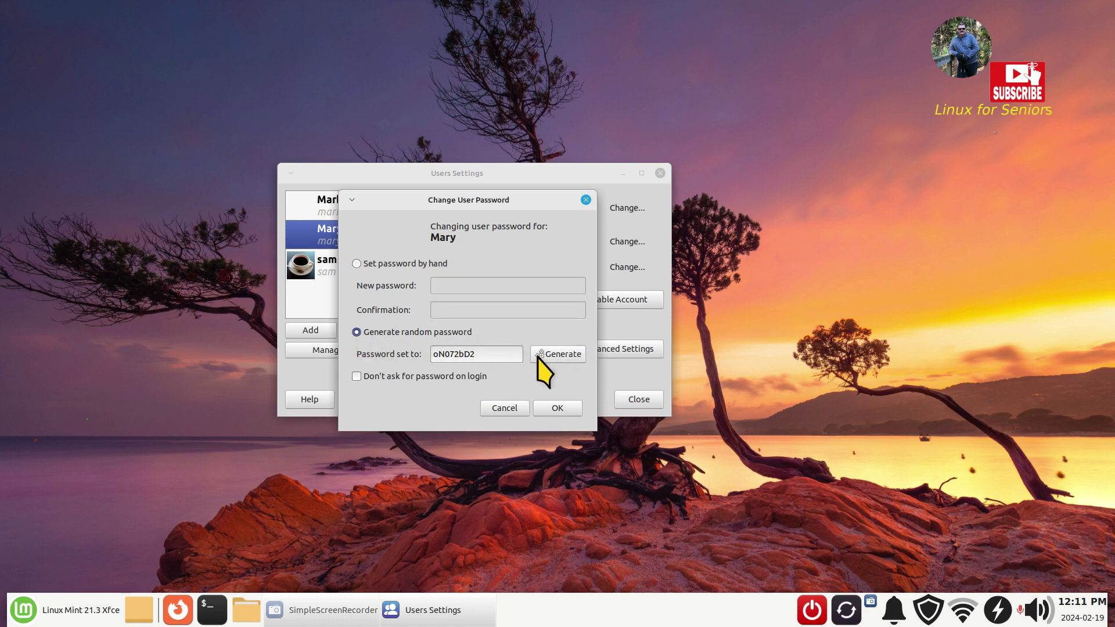
pyautogui.click(559, 356)
pyautogui.moveTo(463, 354); pyautogui.dragTo(424, 354)
# - Enter a short manual password in both fields, submit, and dismiss the too-short warning
pyautogui.click(359, 265)
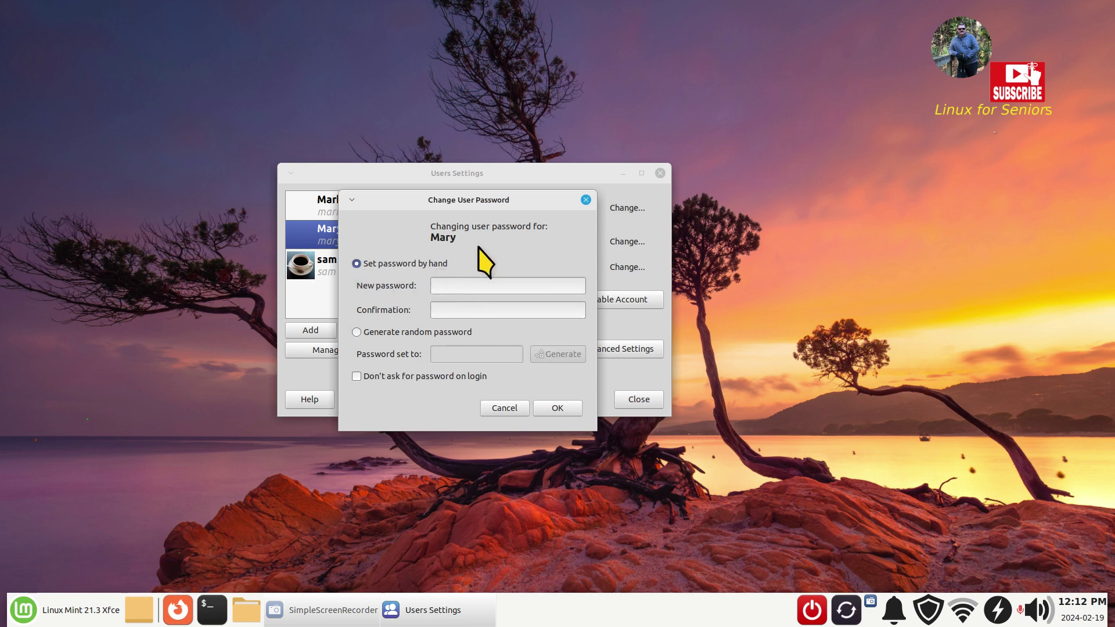
pyautogui.write('mary')
pyautogui.click(452, 311)
pyautogui.write('mary')
pyautogui.click(557, 409)
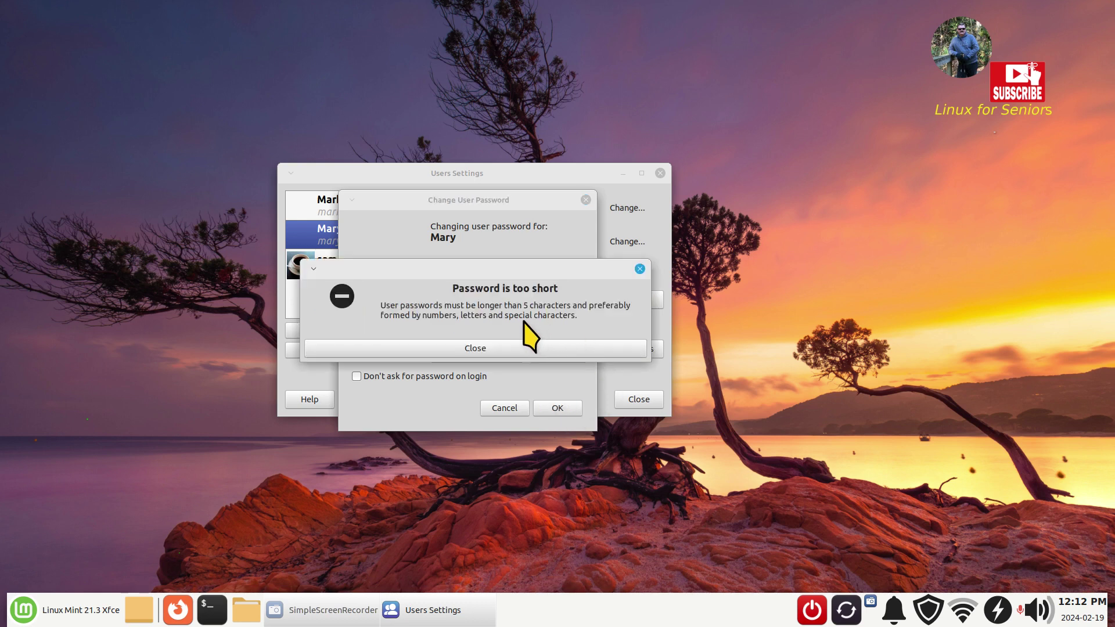
pyautogui.click(525, 349)
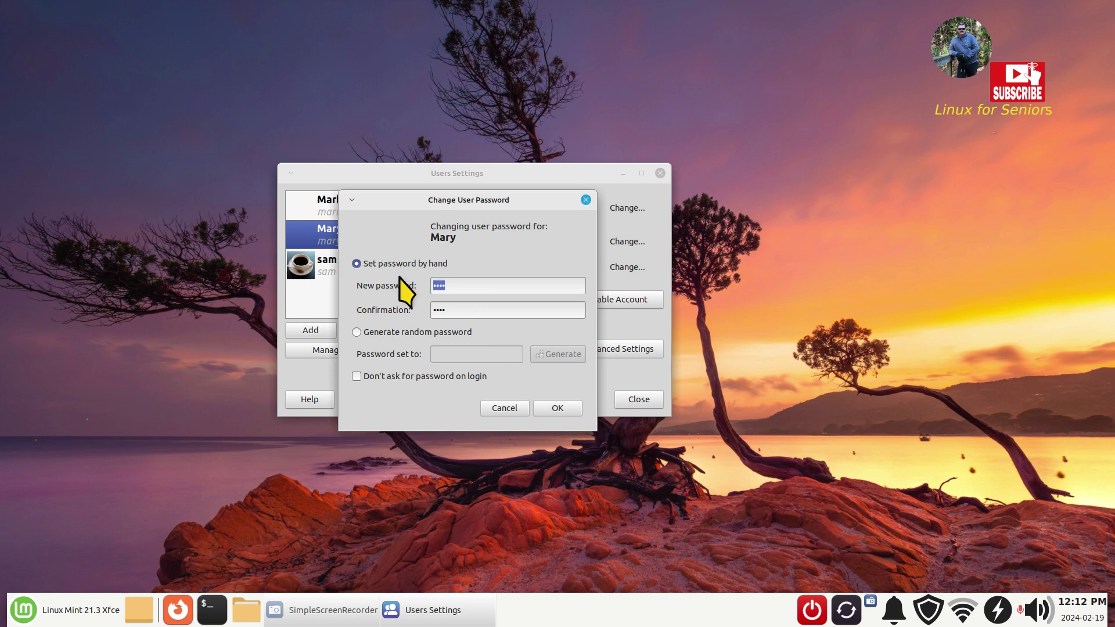
pyautogui.write('••••••••••')
# - Enter a longer password and confirmation, clear the mismatch error, and remove the extra character
pyautogui.press('Tab')
pyautogui.write('•••••')
pyautogui.press('BackSpace')
pyautogui.press('BackSpace')
pyautogui.press('BackSpace')
pyautogui.press('BackSpace')
pyautogui.press('BackSpace')
pyautogui.write('••••••••••')
pyautogui.click(558, 409)
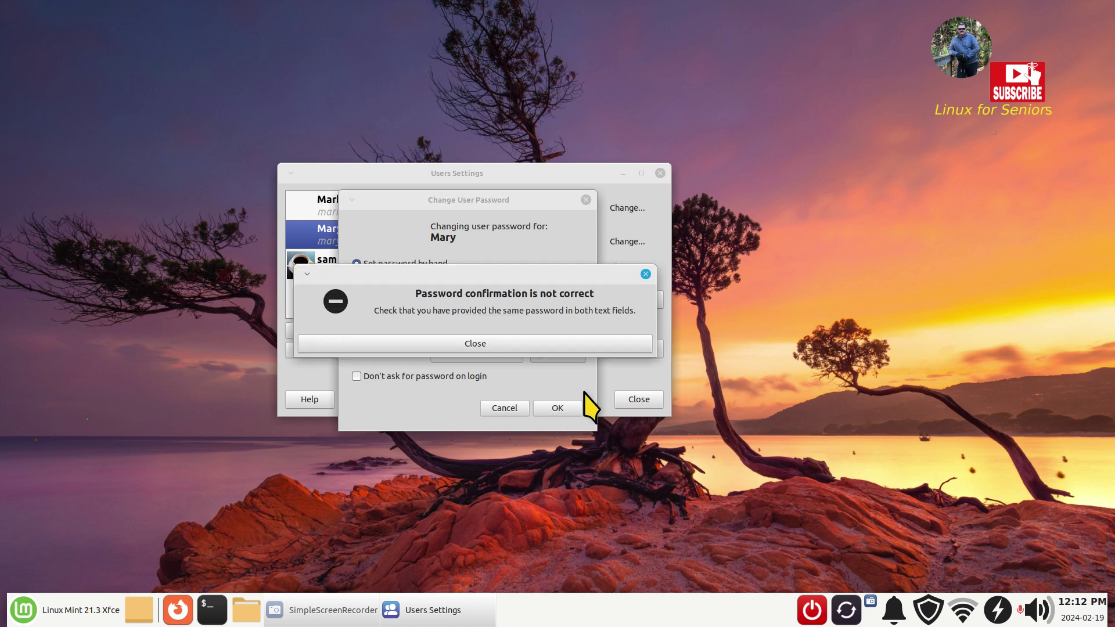
pyautogui.click(619, 343)
pyautogui.click(473, 310)
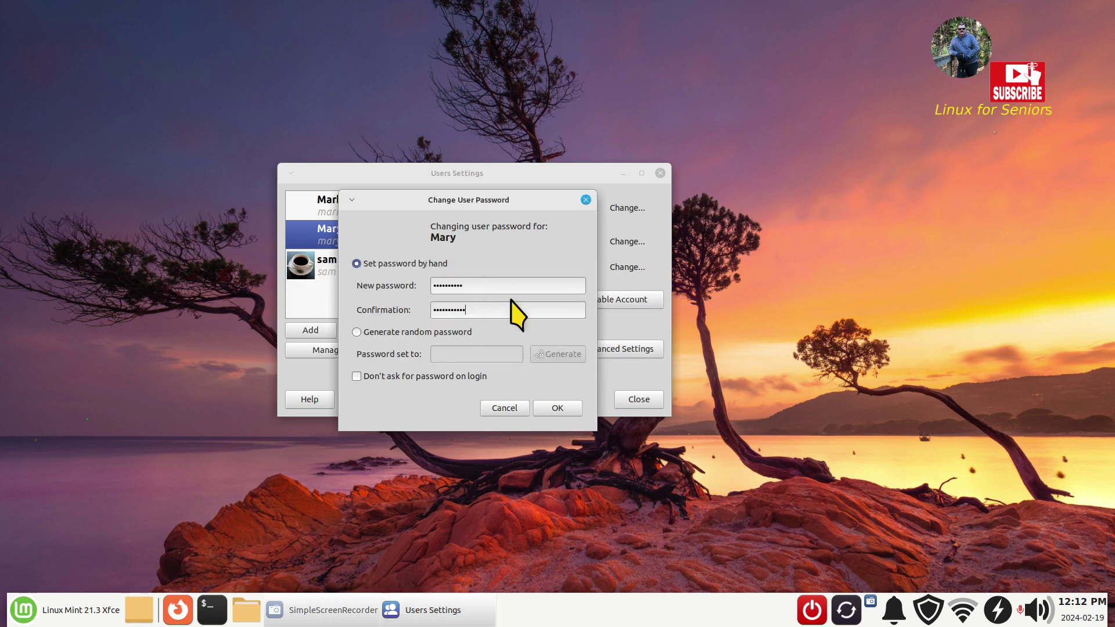
pyautogui.press('BackSpace')
# - Confirm Mary's new password with OK
pyautogui.click(557, 408)
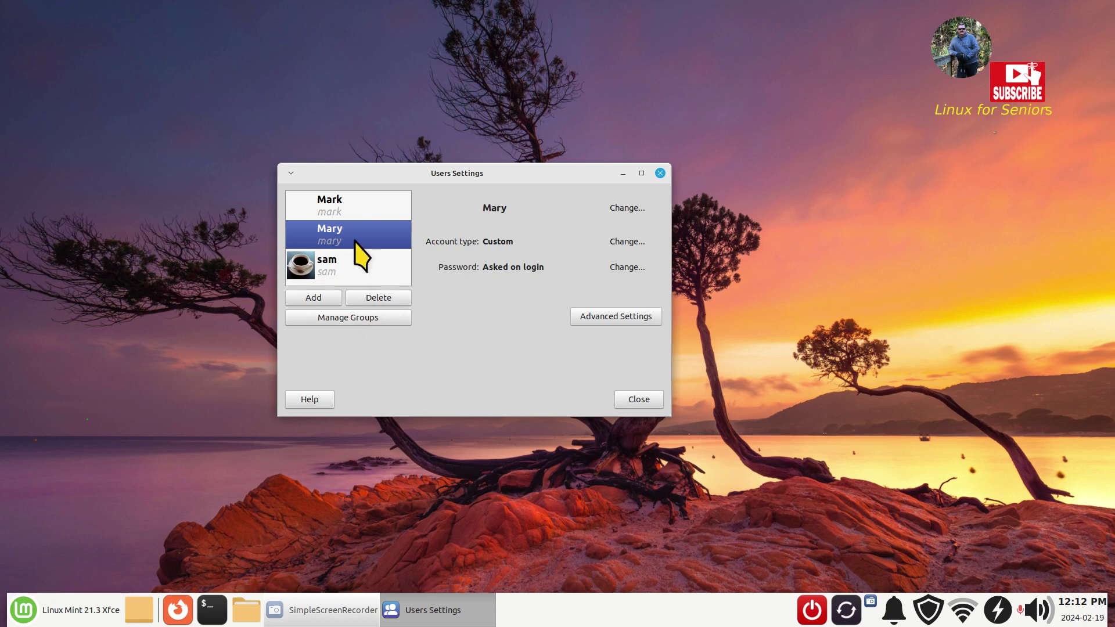
pyautogui.click(347, 319)
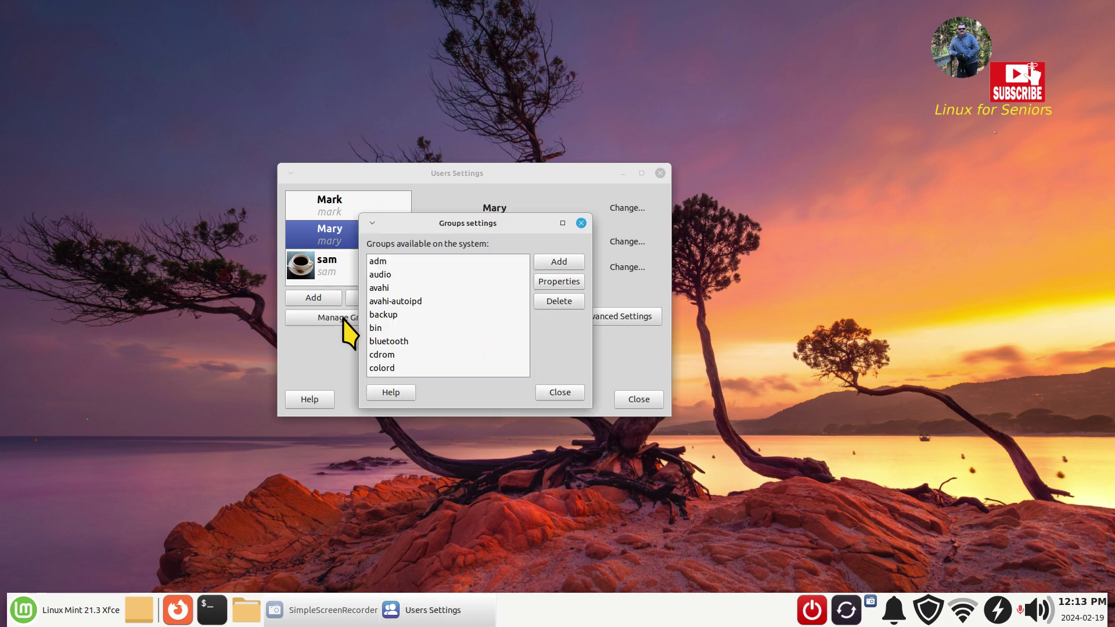
pyautogui.moveTo(465, 223); pyautogui.dragTo(539, 221)
pyautogui.scroll(-7, 526, 302)
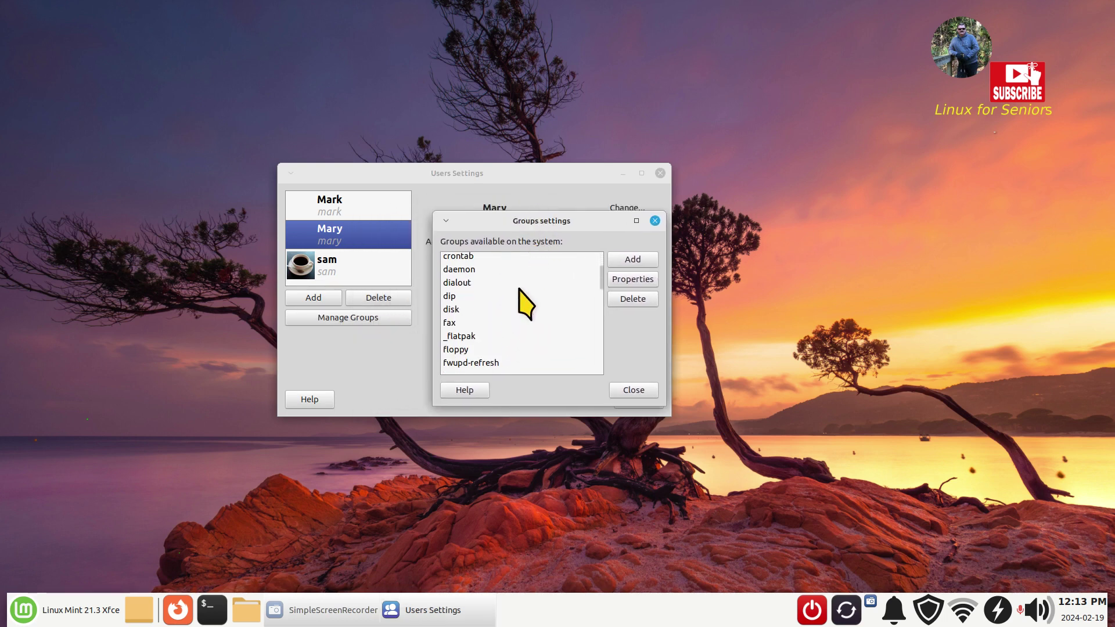
pyautogui.scroll(-3, 519, 289)
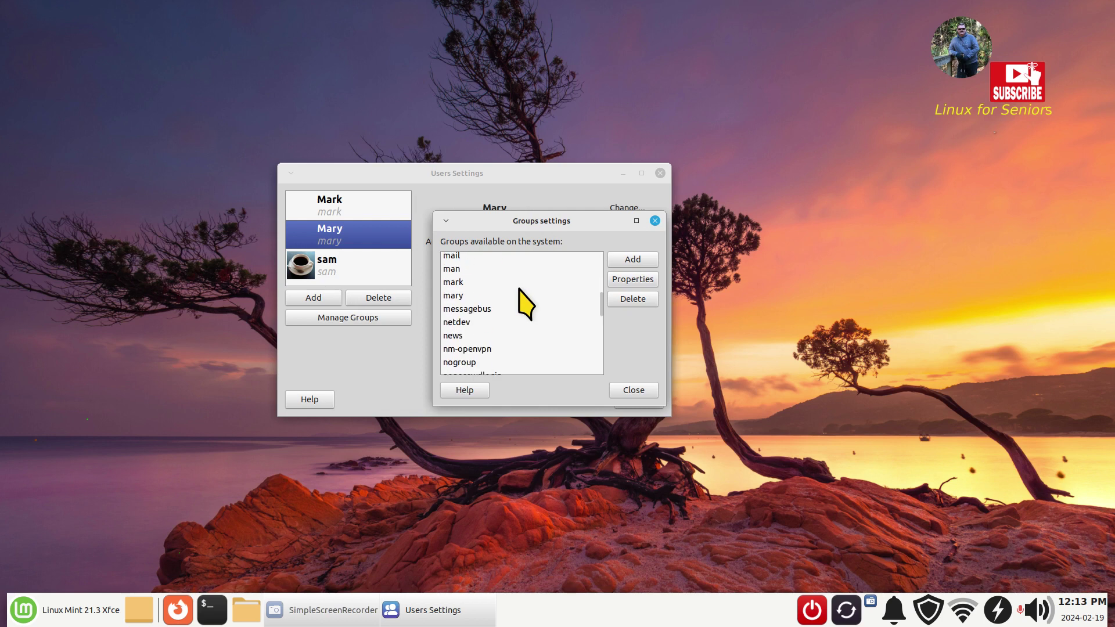
pyautogui.click(462, 296)
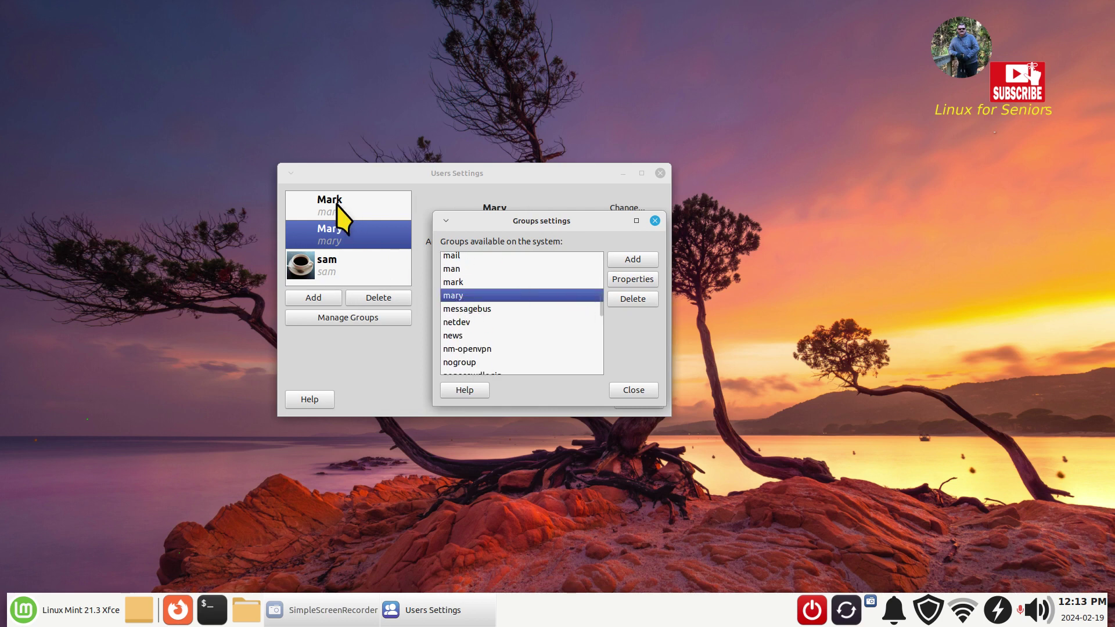
pyautogui.scroll(-5, 489, 359)
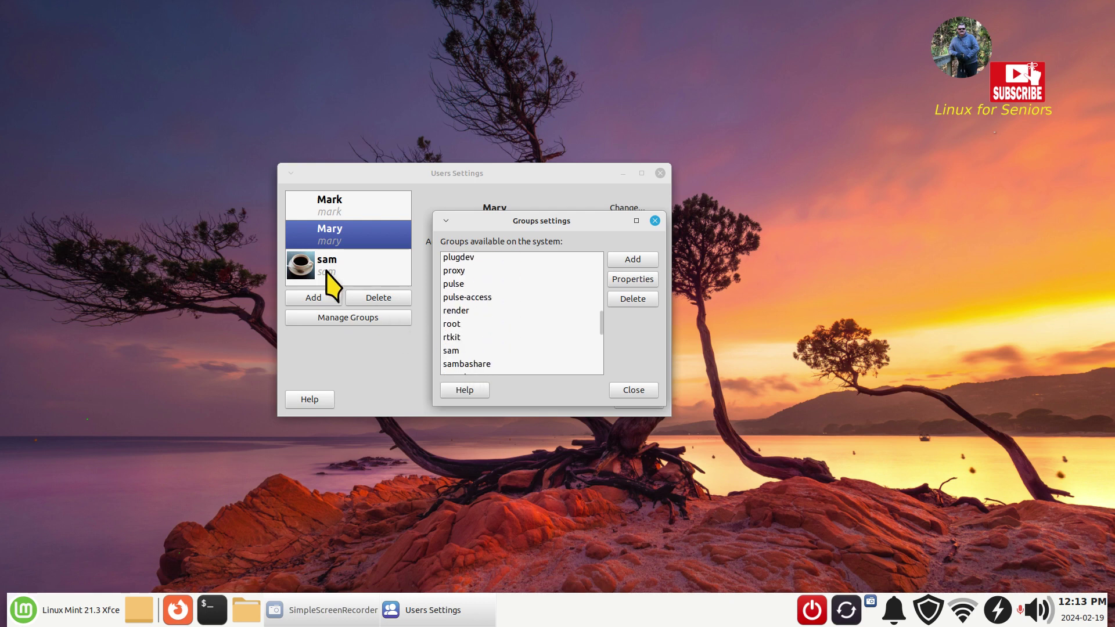
pyautogui.click(635, 390)
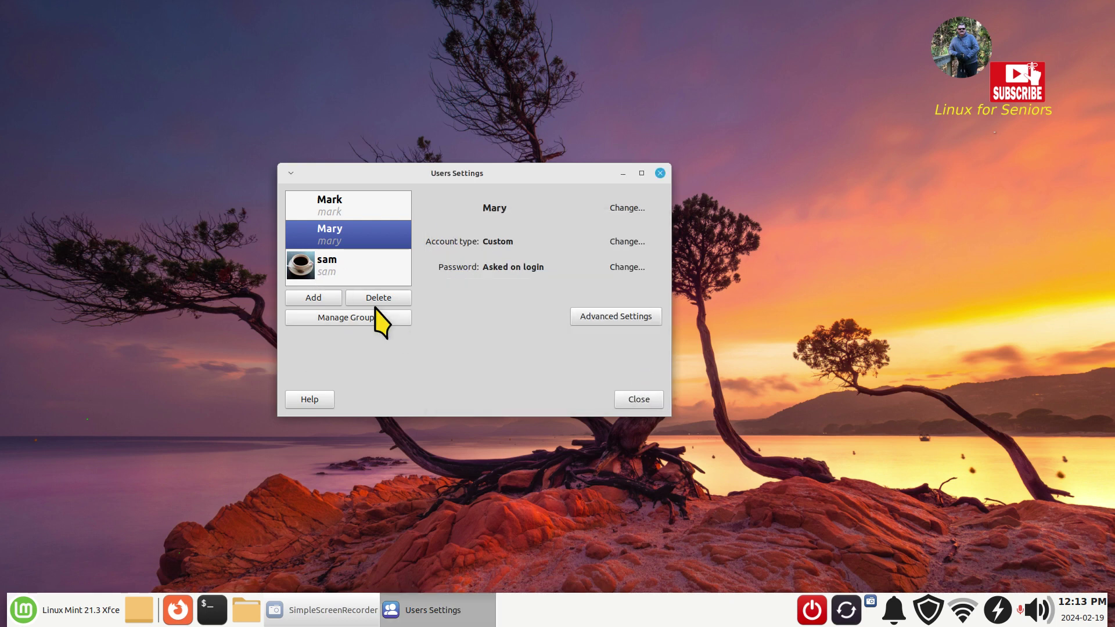
pyautogui.click(627, 242)
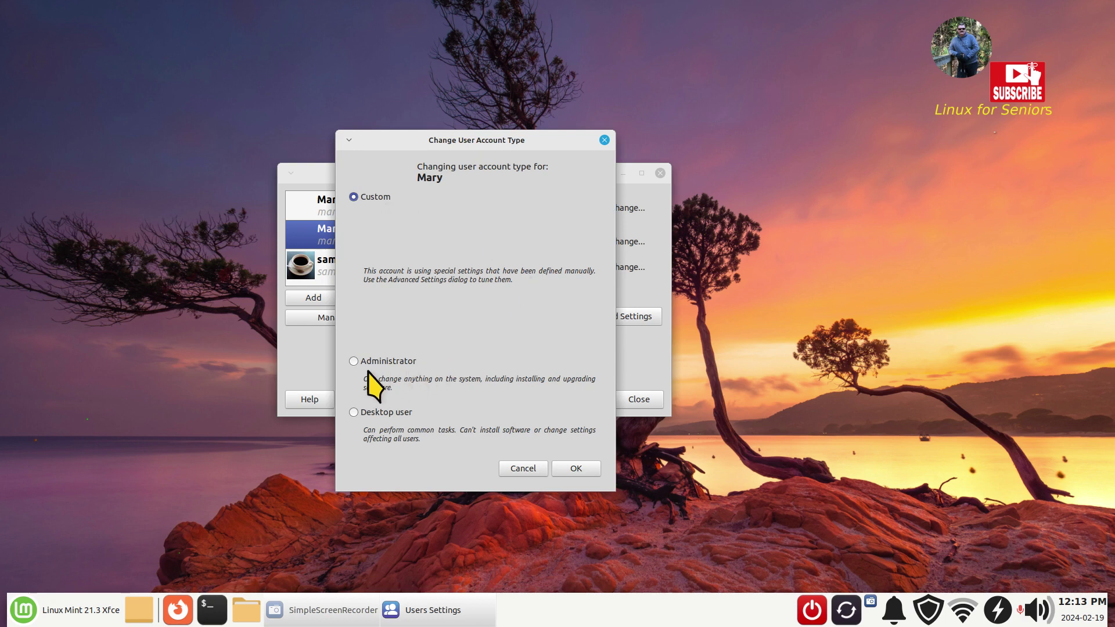
pyautogui.moveTo(392, 140); pyautogui.dragTo(516, 114)
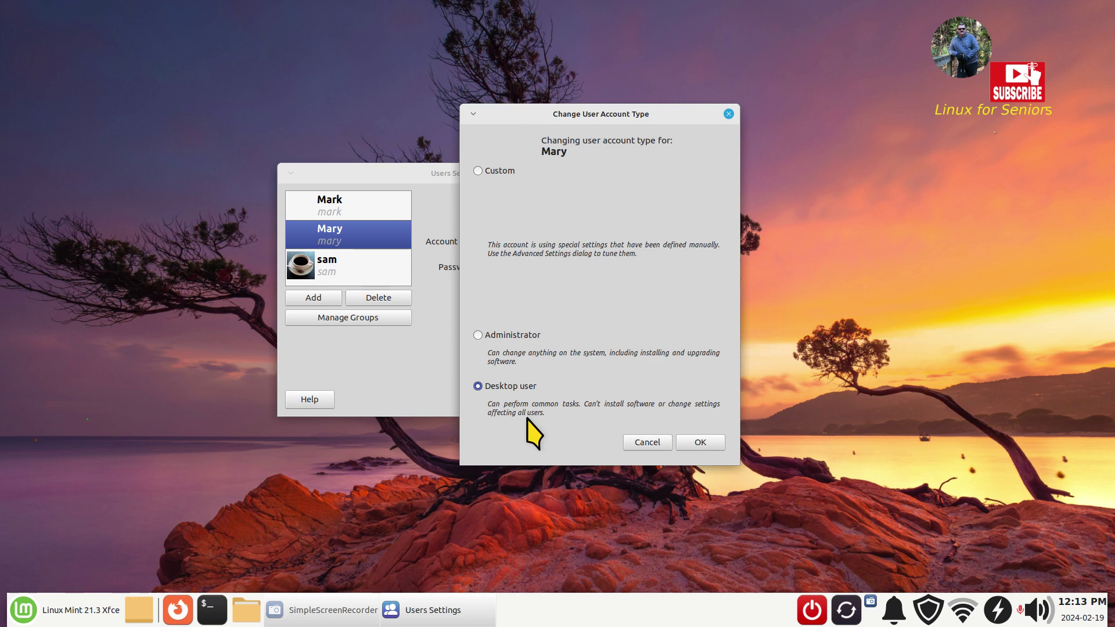
pyautogui.click(701, 443)
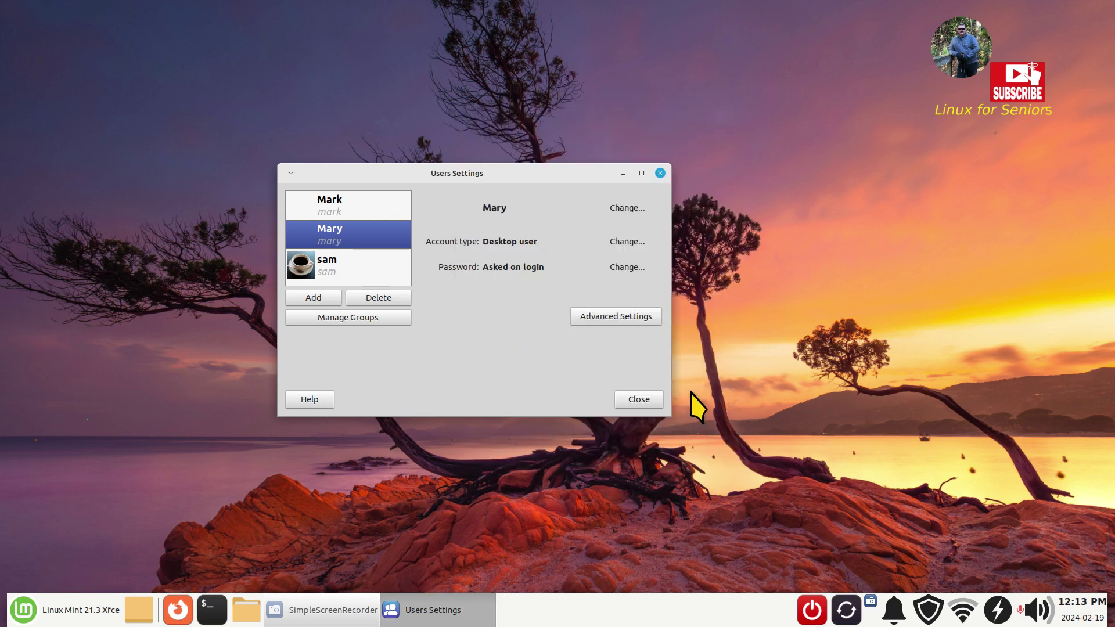
pyautogui.click(610, 314)
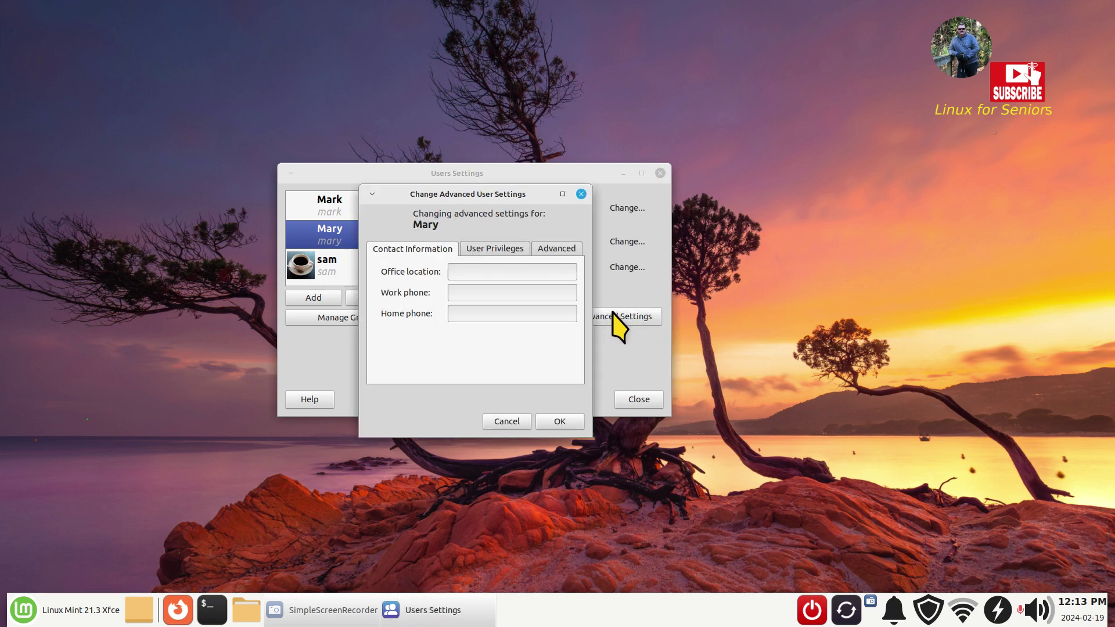
pyautogui.moveTo(460, 192); pyautogui.dragTo(286, 269)
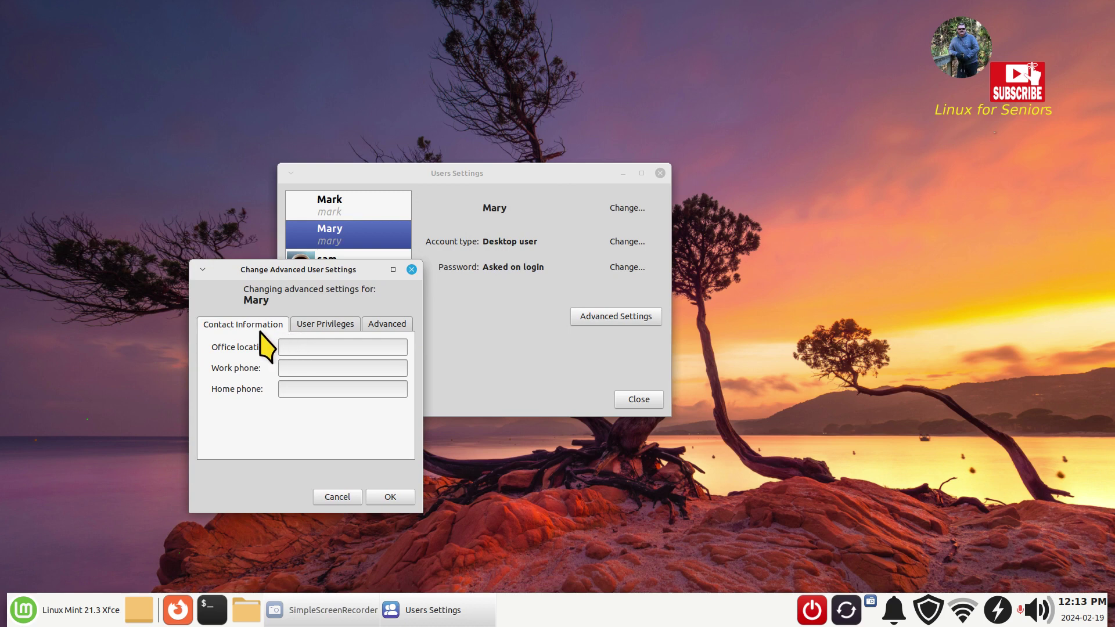
pyautogui.click(323, 324)
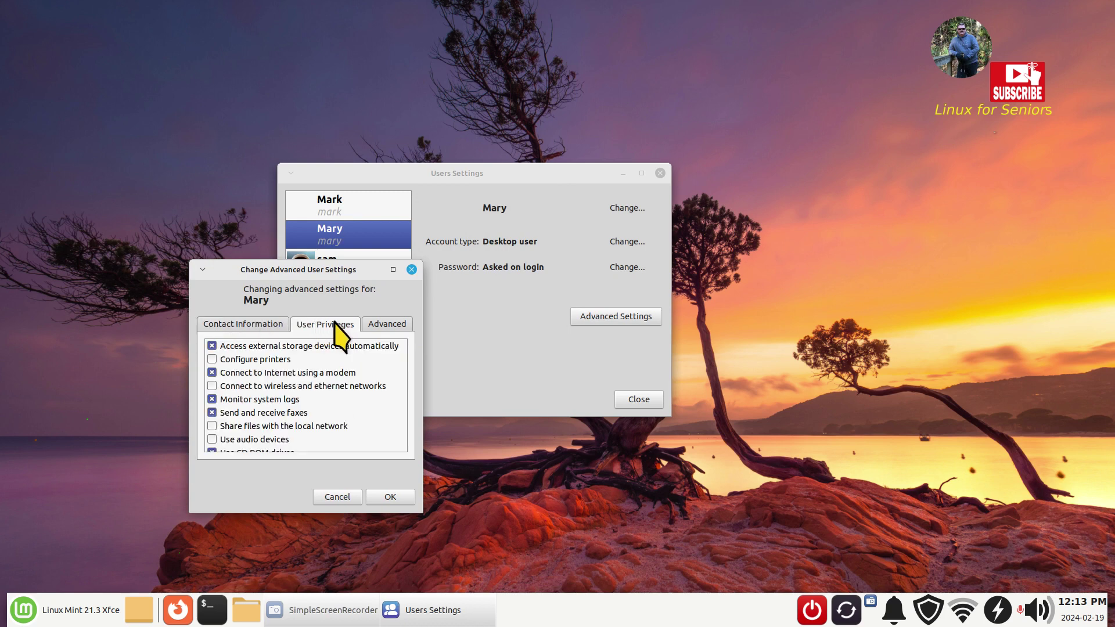
pyautogui.moveTo(406, 346)
pyautogui.mouseDown()
pyautogui.moveTo(406, 436)
pyautogui.moveTo(406, 354)
pyautogui.mouseUp()
pyautogui.click(390, 324)
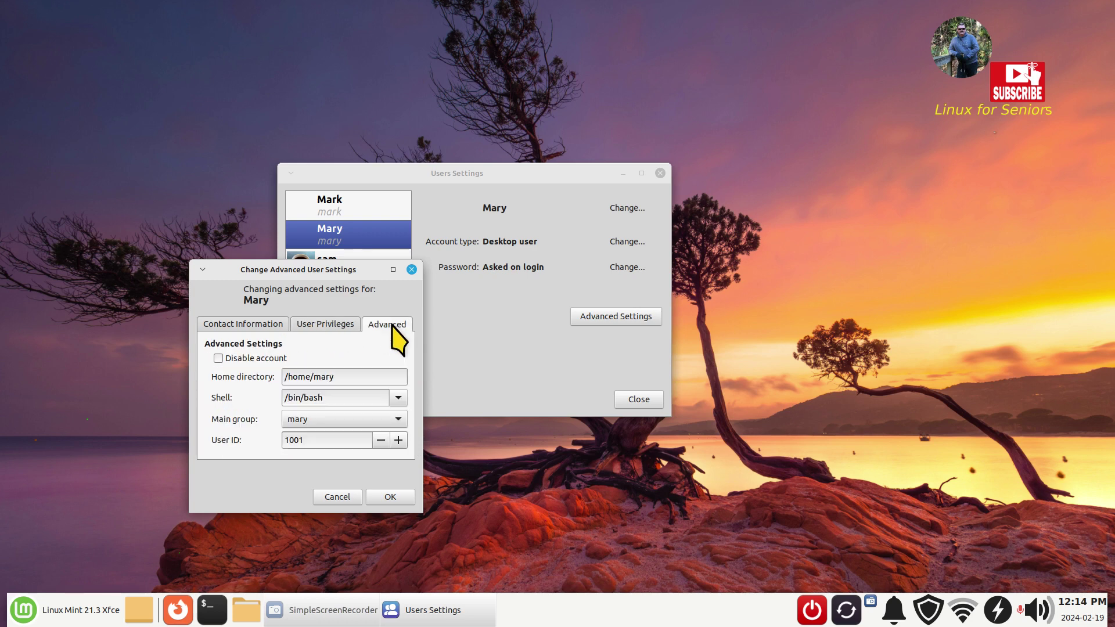
pyautogui.moveTo(299, 269); pyautogui.dragTo(522, 268)
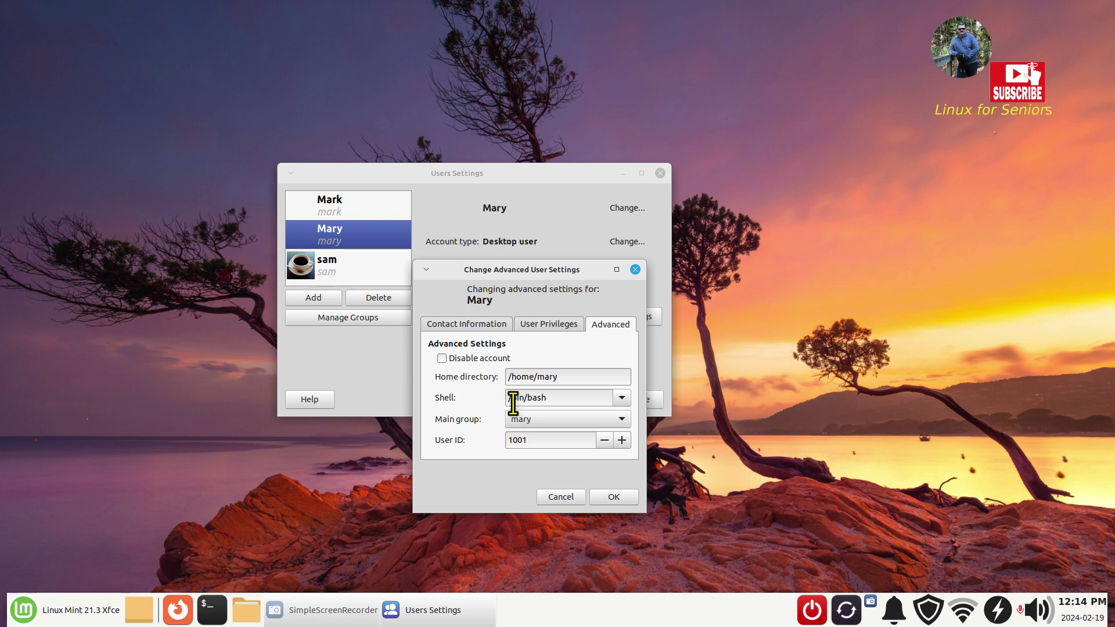
pyautogui.click(442, 359)
pyautogui.click(442, 358)
pyautogui.click(442, 358)
# - Close Users Settings, then browse File System > home > sam in Thunar and close it
pyautogui.click(619, 495)
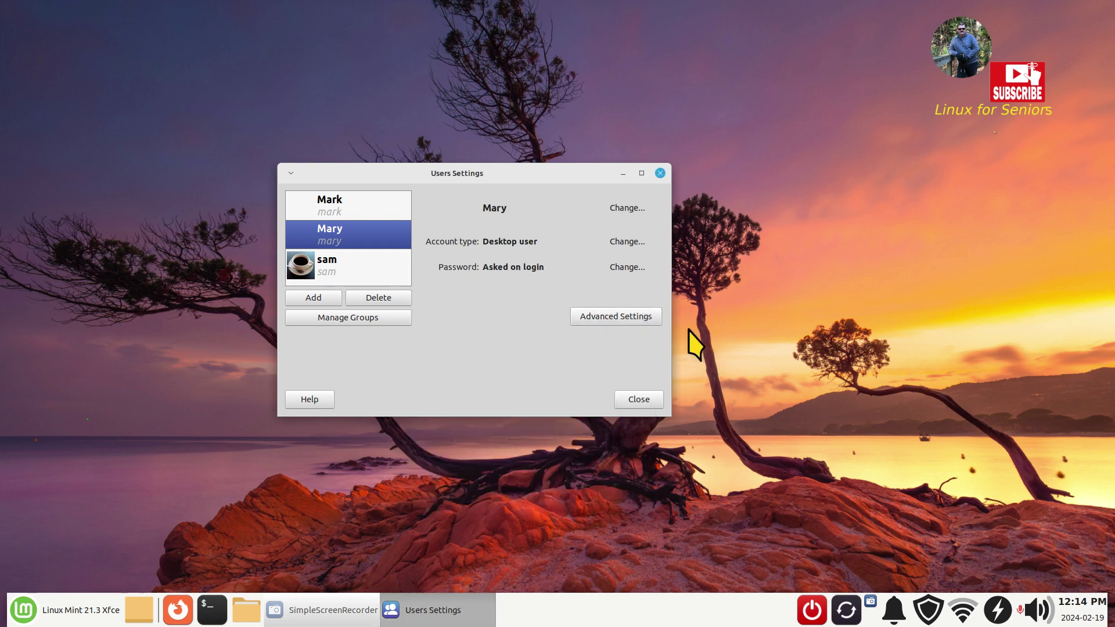
pyautogui.click(626, 397)
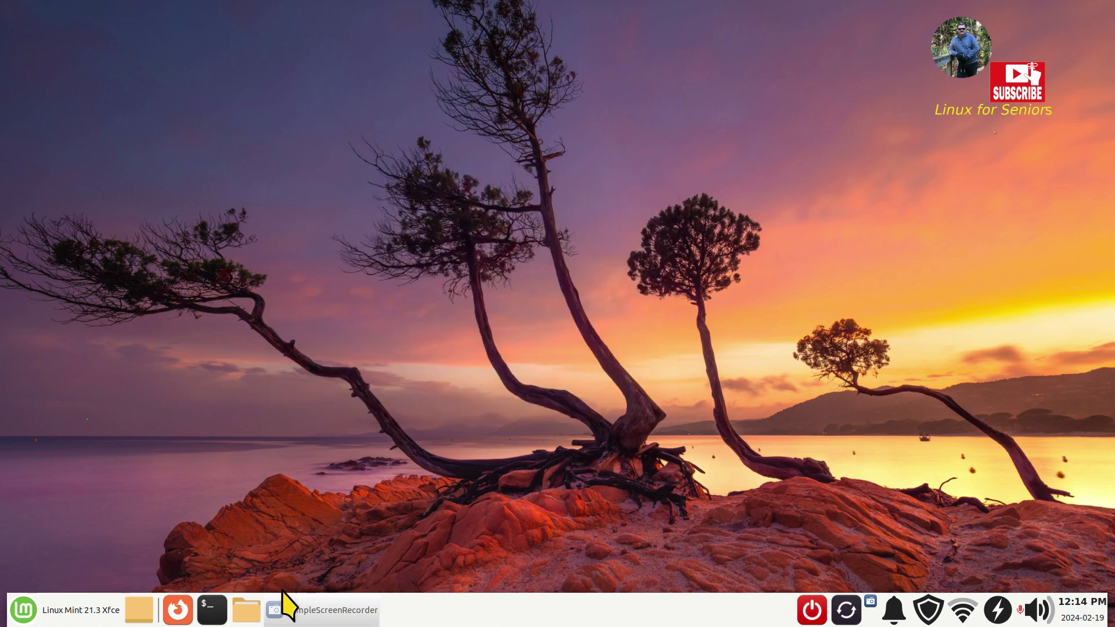
pyautogui.click(246, 610)
pyautogui.moveTo(234, 11); pyautogui.dragTo(356, 88)
pyautogui.click(190, 482)
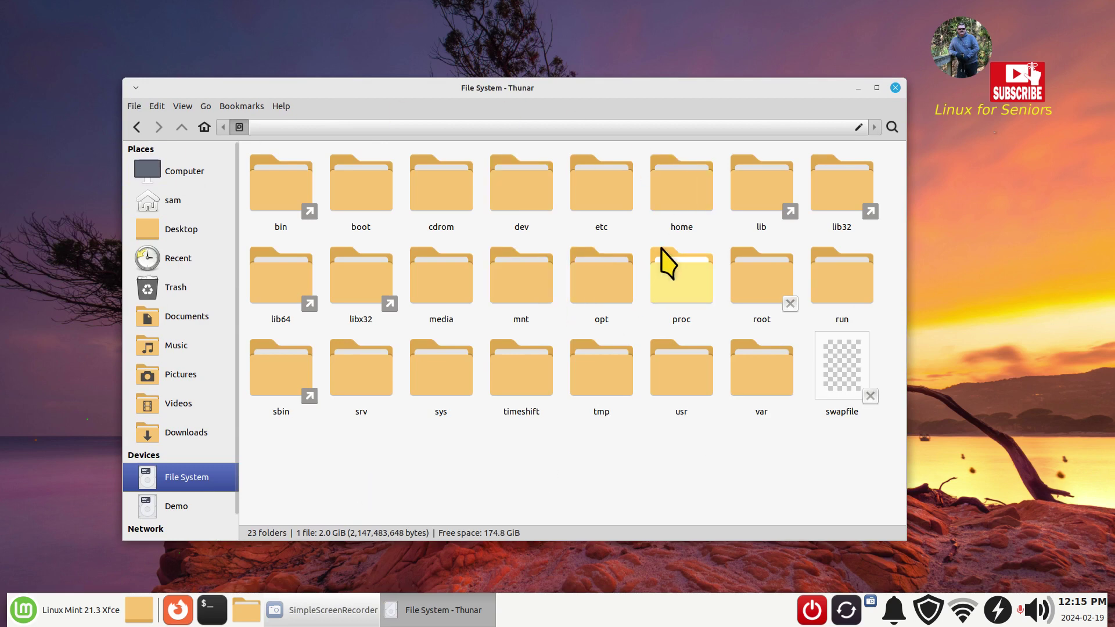
pyautogui.doubleClick(686, 200)
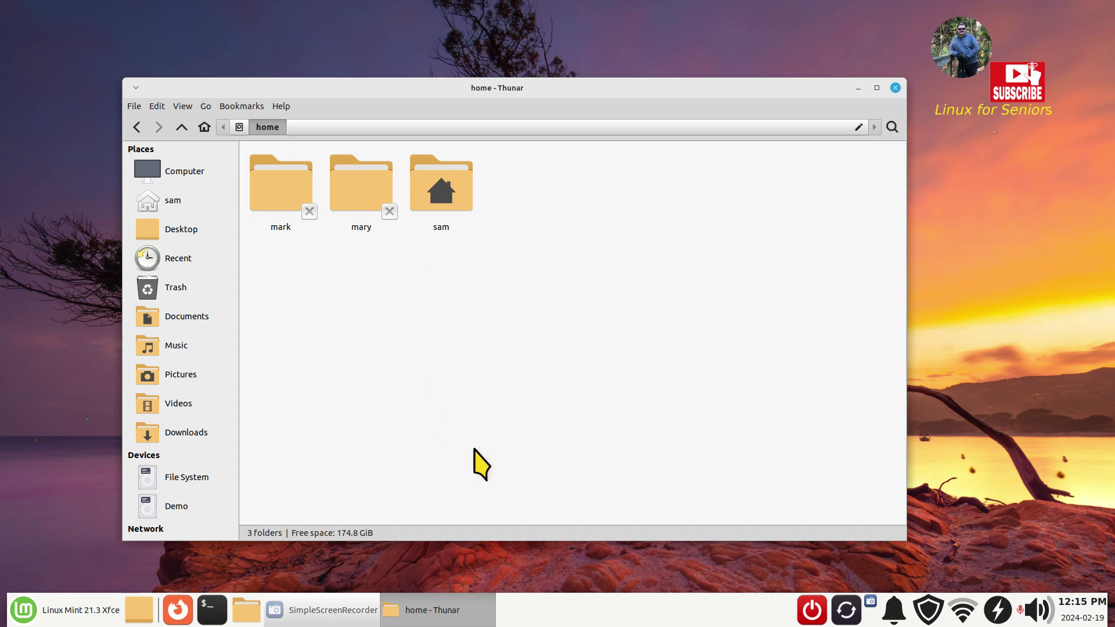
pyautogui.click(176, 200)
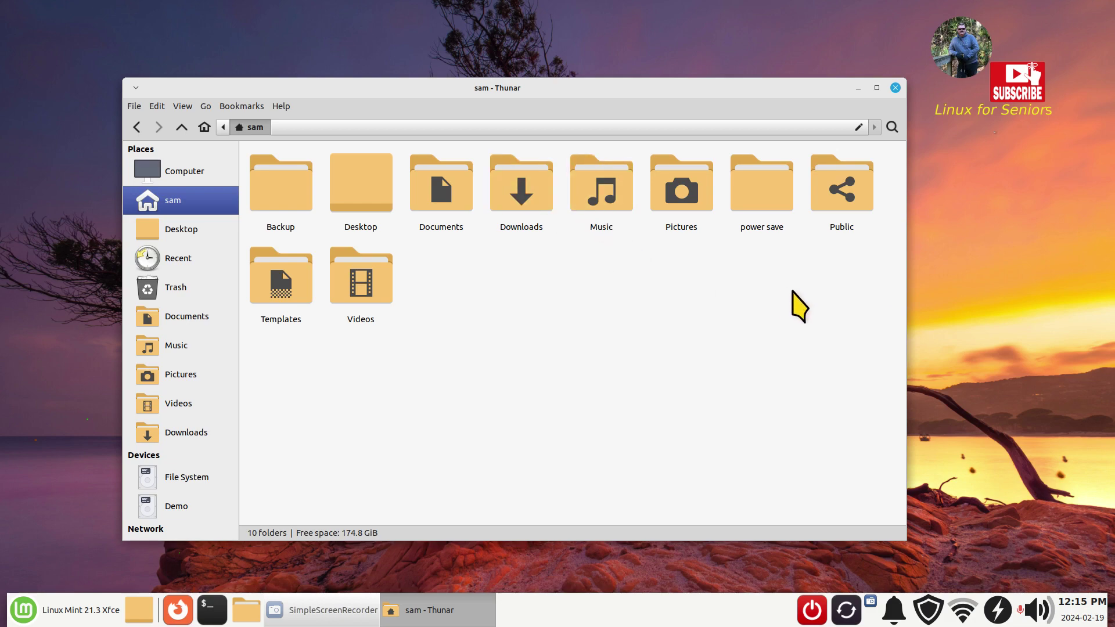
pyautogui.click(895, 87)
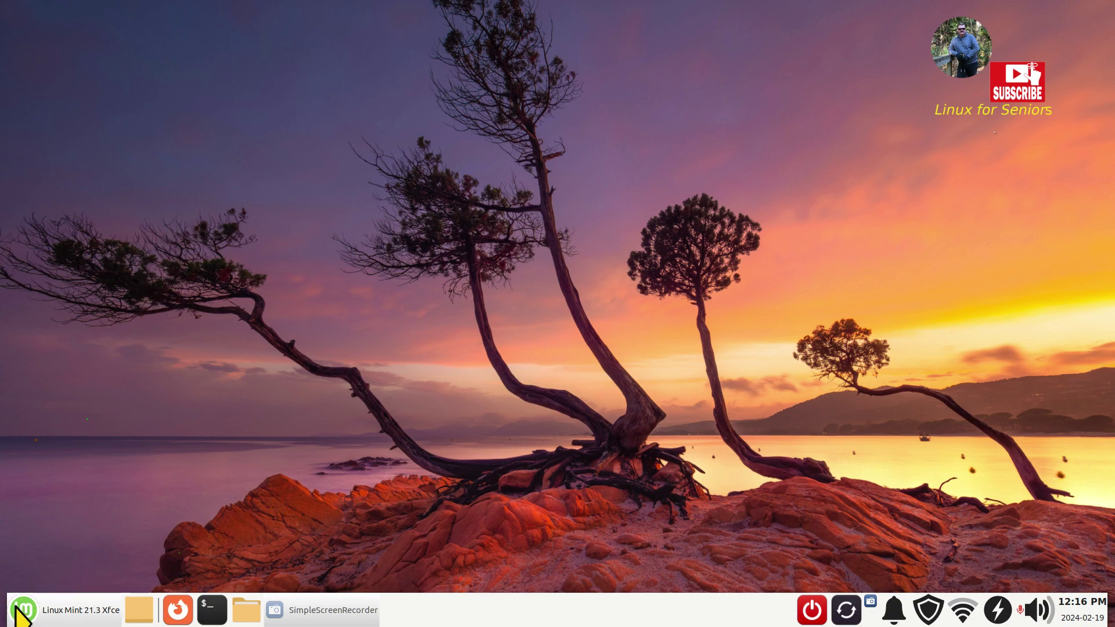
# - Show sam's hidden files, browse .icons and select Radioactive, then close Thunar
pyautogui.click(246, 609)
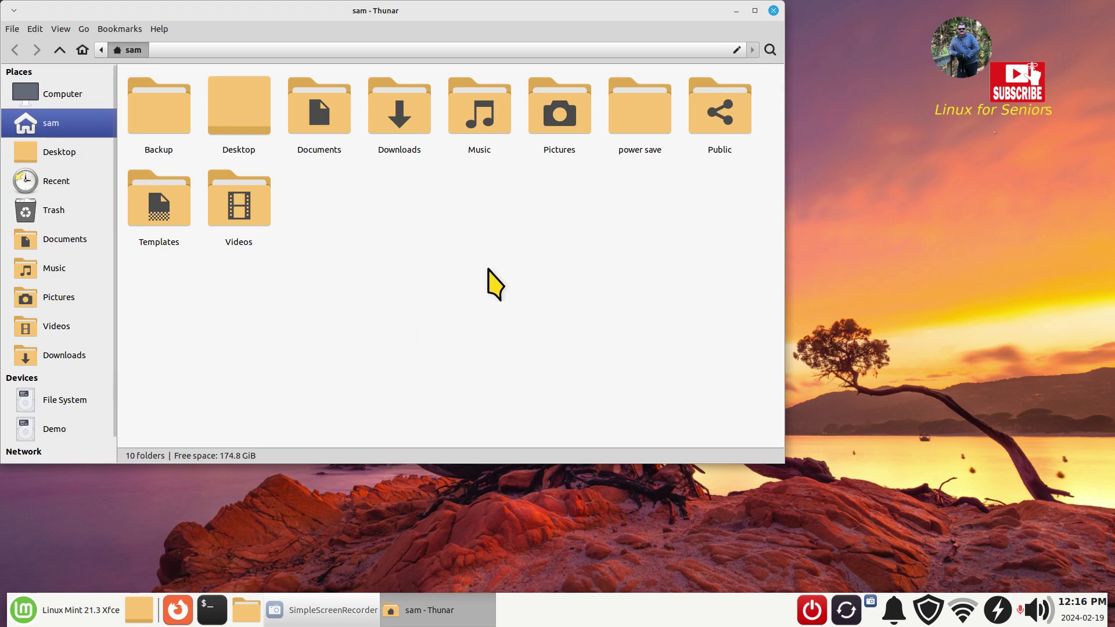
pyautogui.hotkey('ctrl', 'h')
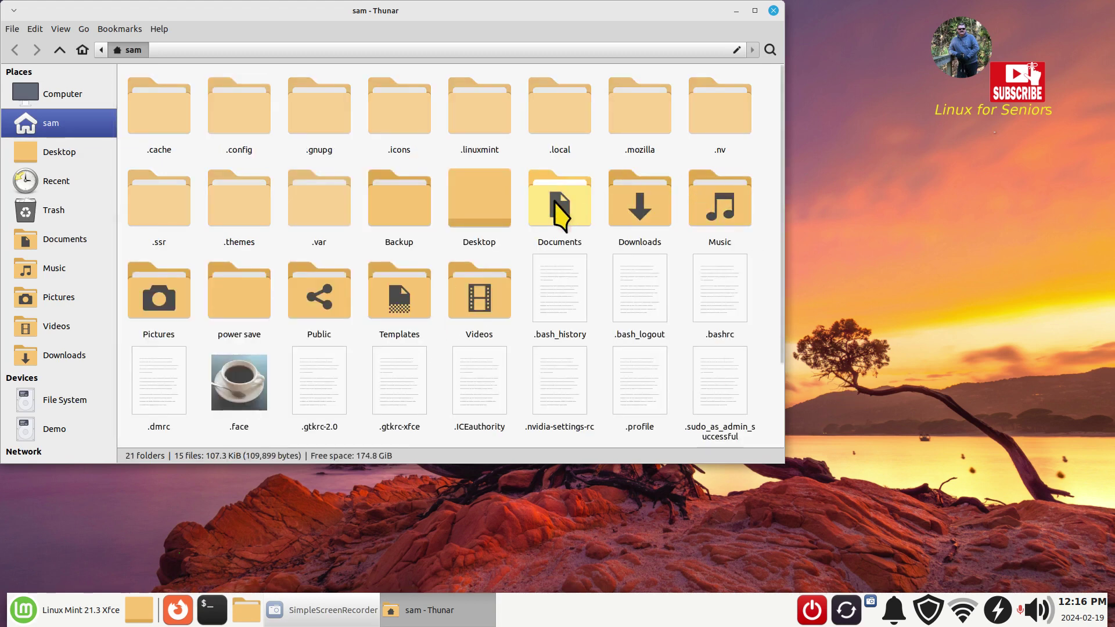
pyautogui.doubleClick(390, 115)
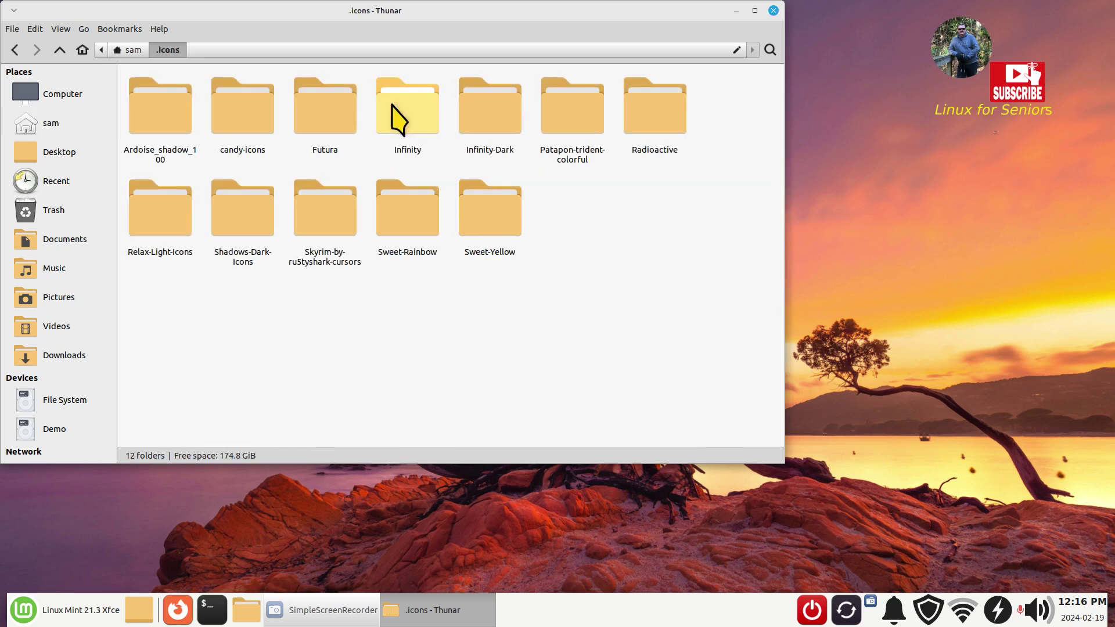
pyautogui.click(644, 148)
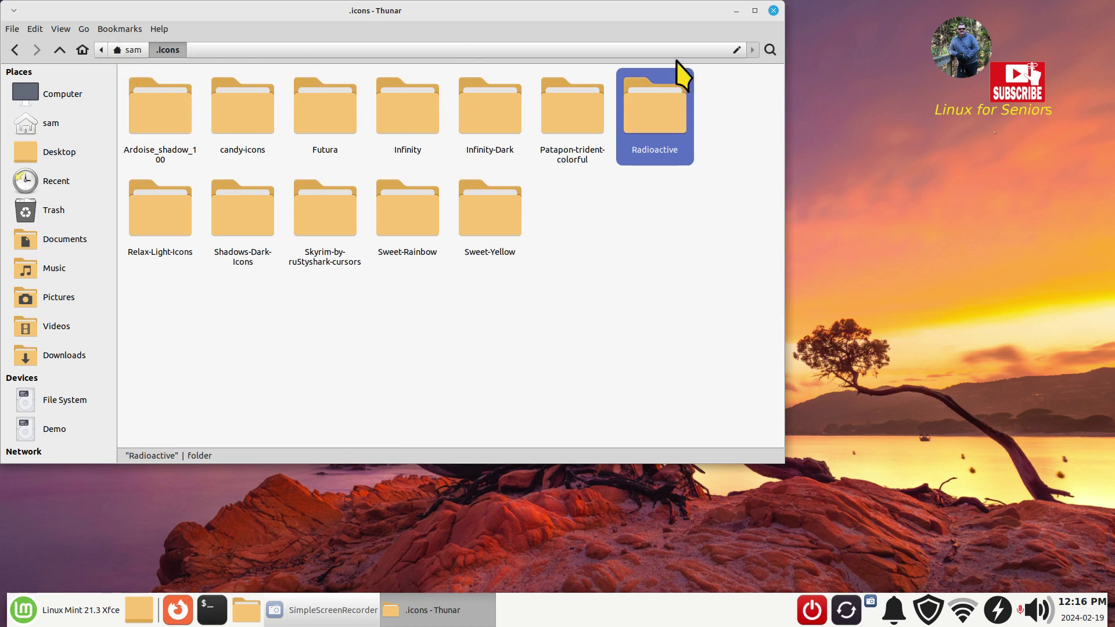
pyautogui.click(775, 12)
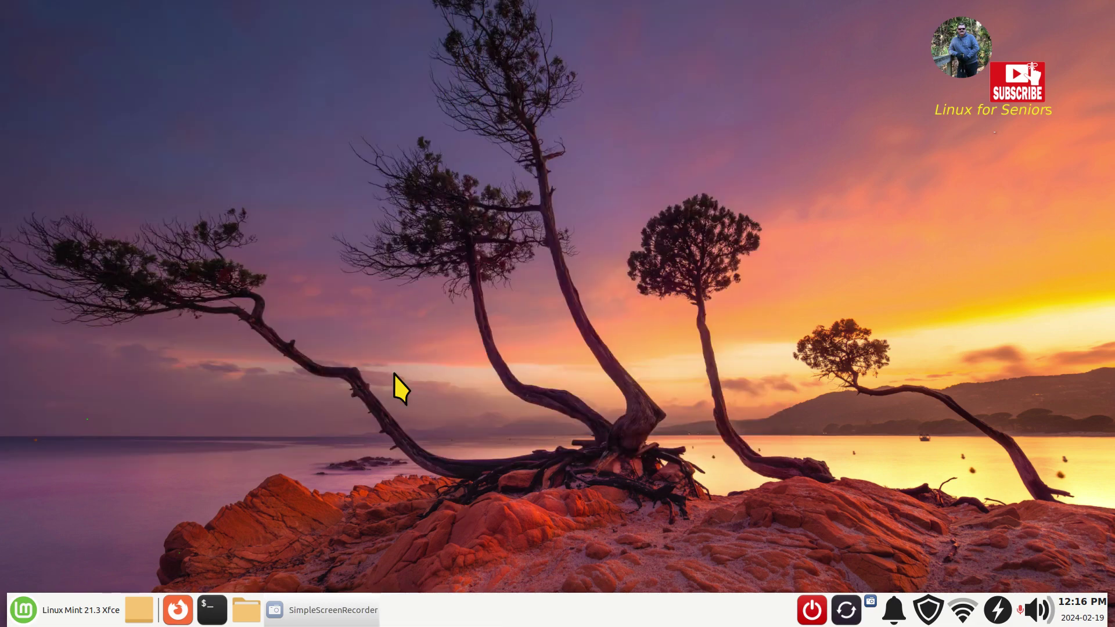
# - Open Display settings from the Settings Manager, keep the resolution at 1920x1080, and close it
pyautogui.click(20, 610)
pyautogui.click(340, 99)
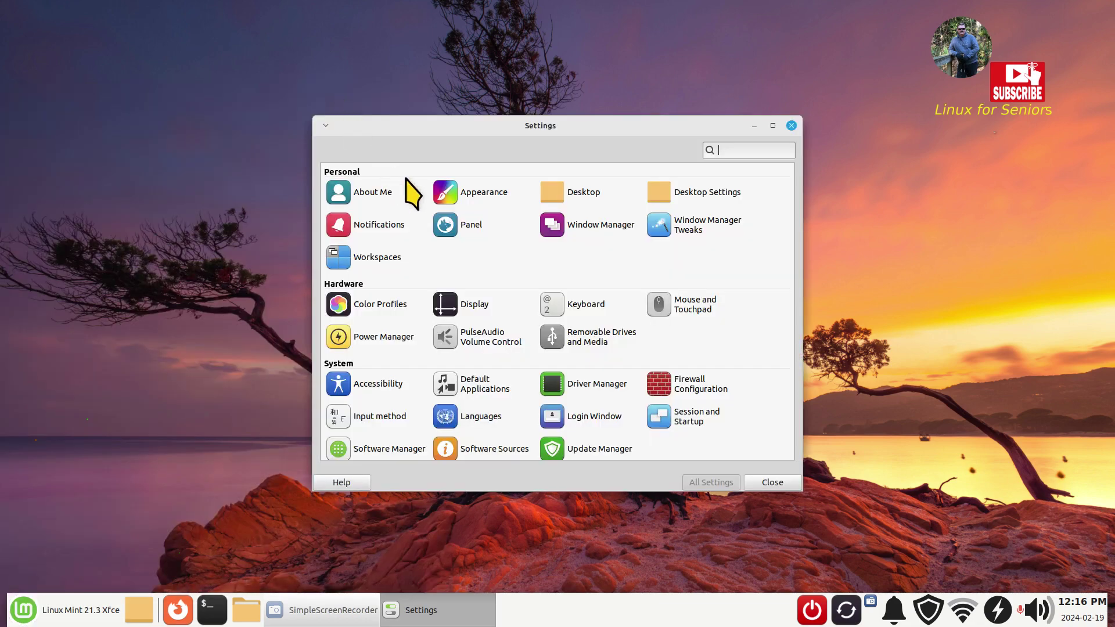
pyautogui.click(475, 304)
pyautogui.click(688, 199)
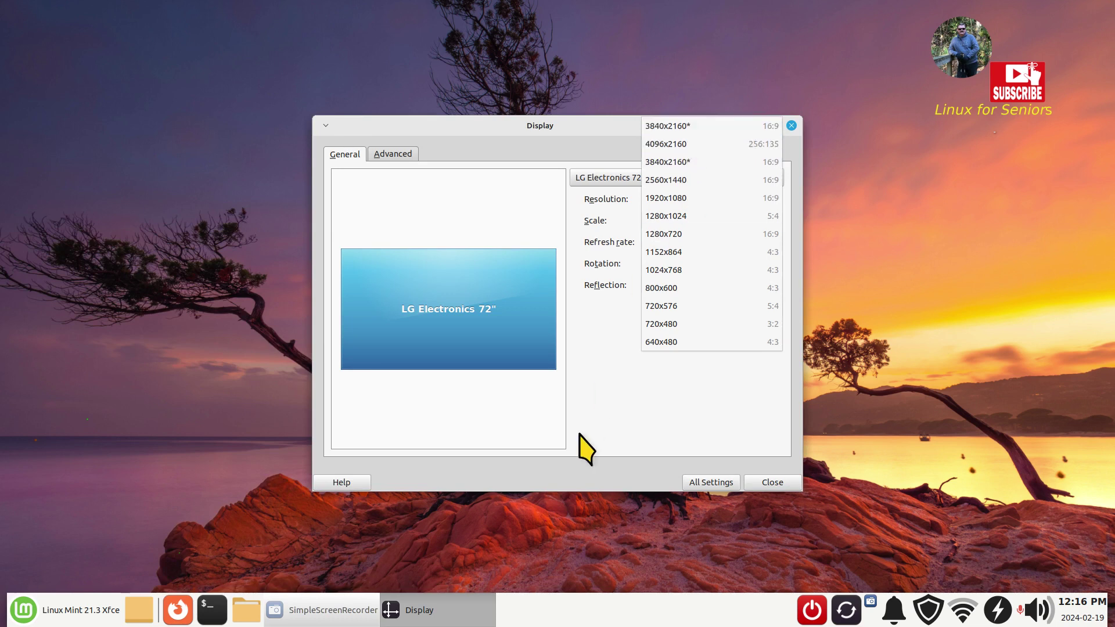
pyautogui.click(607, 427)
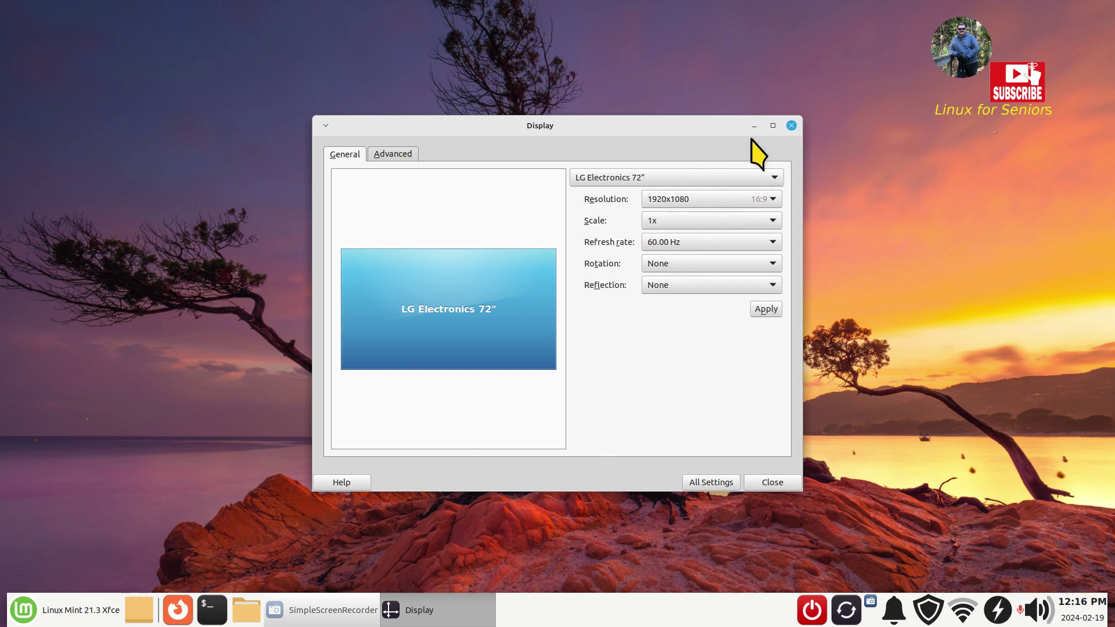
pyautogui.click(792, 126)
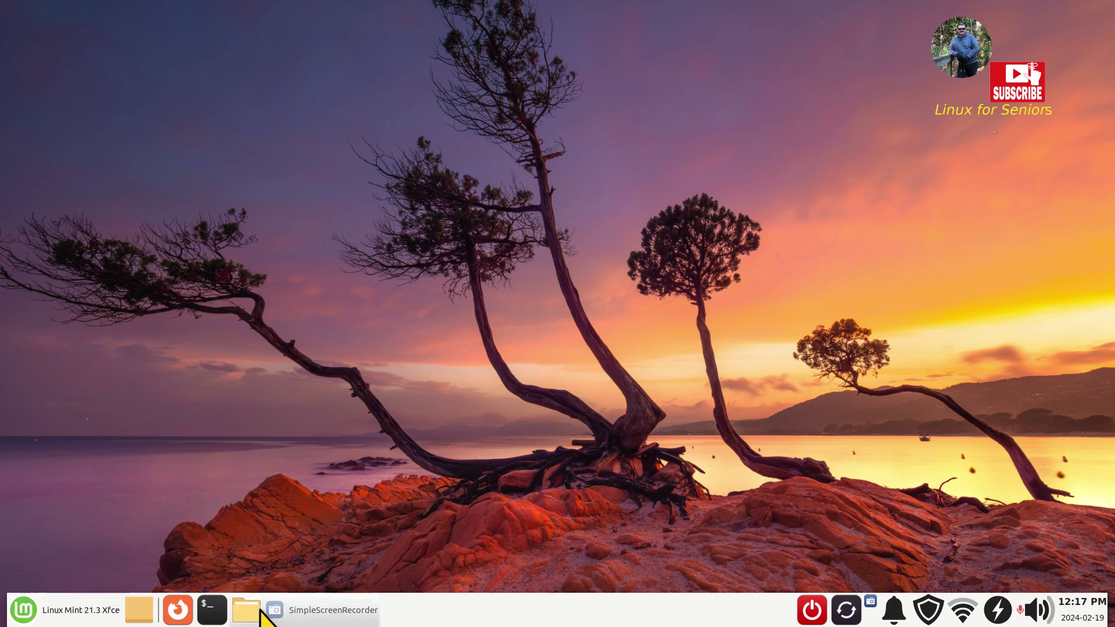
pyautogui.click(247, 610)
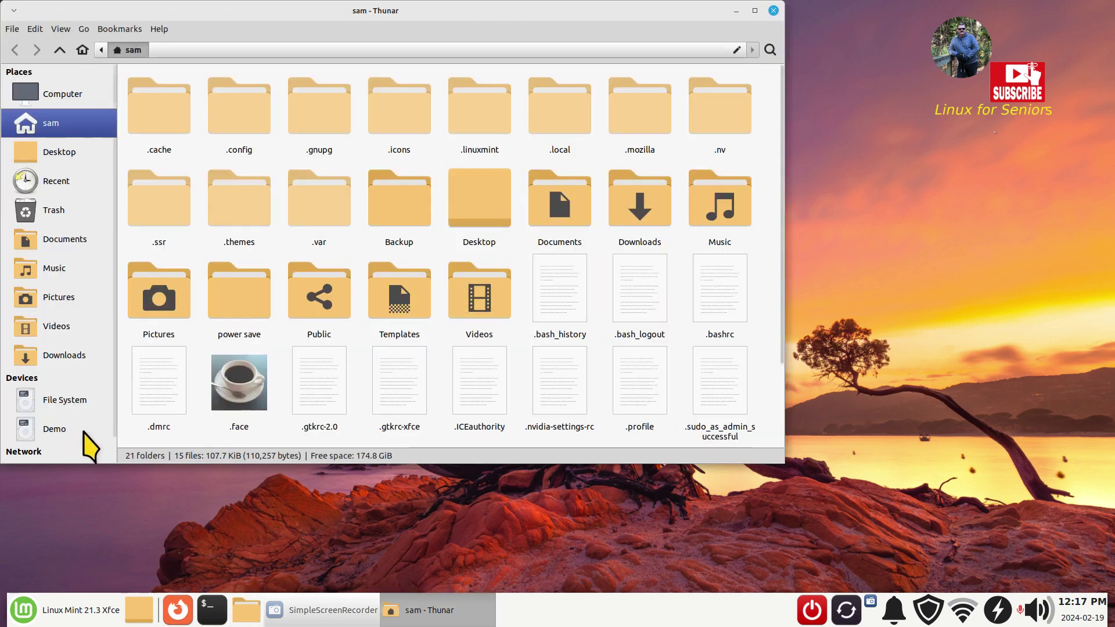
pyautogui.hotkey('ctrl', 'h')
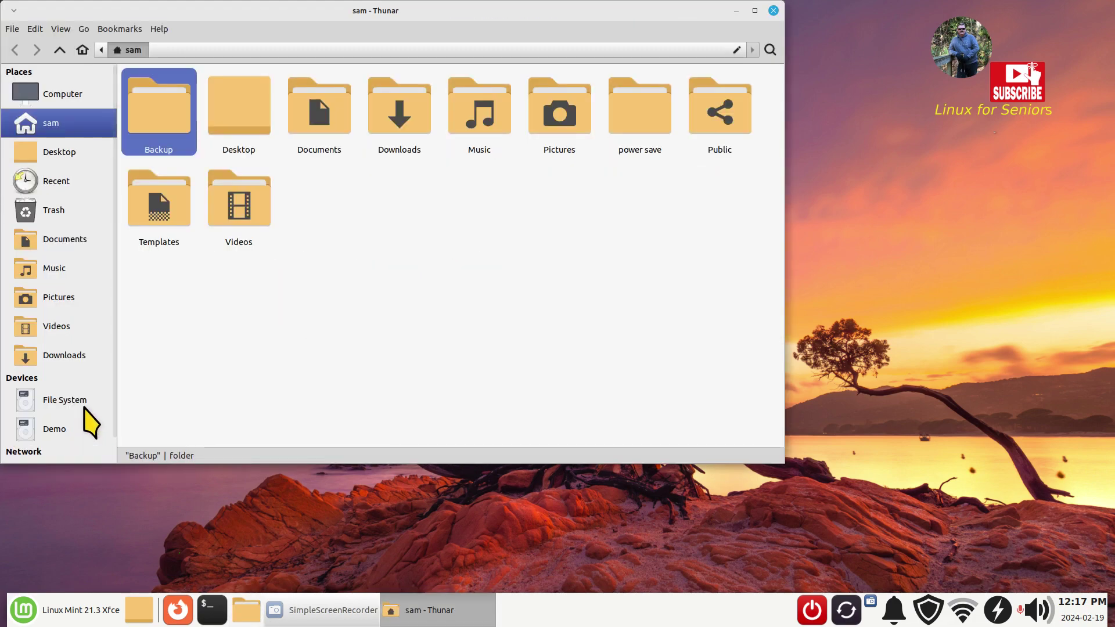
pyautogui.click(76, 406)
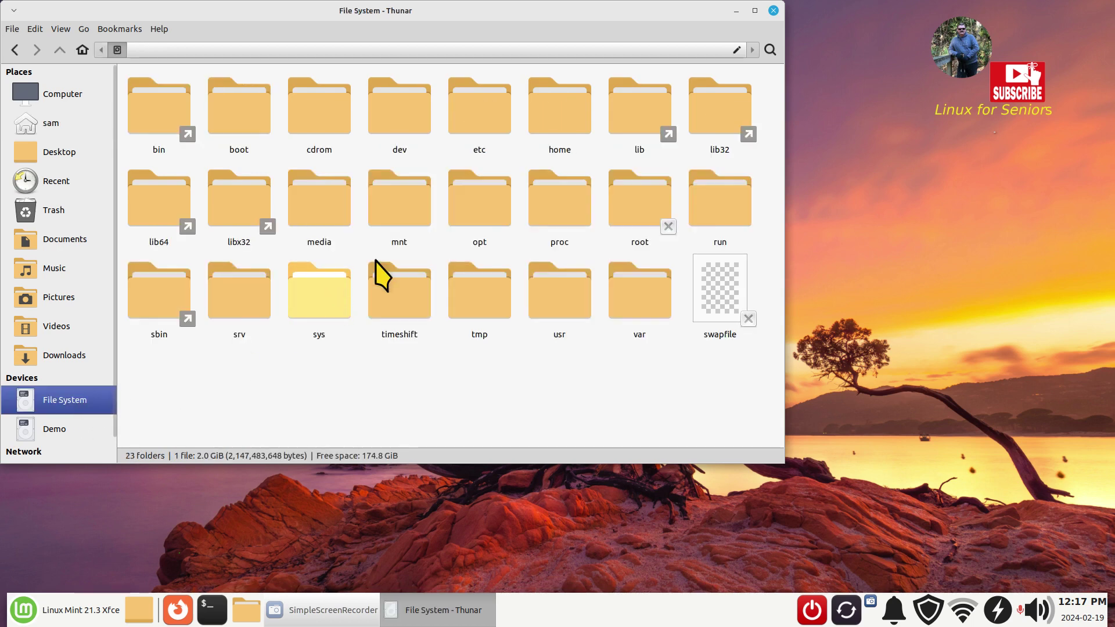
pyautogui.doubleClick(547, 119)
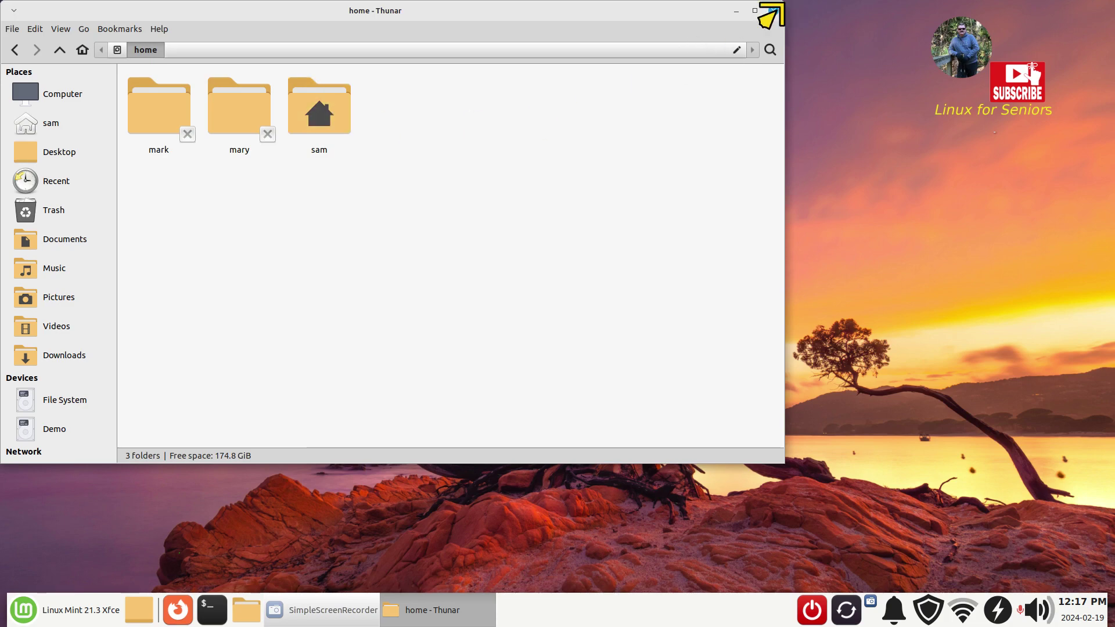
pyautogui.click(773, 11)
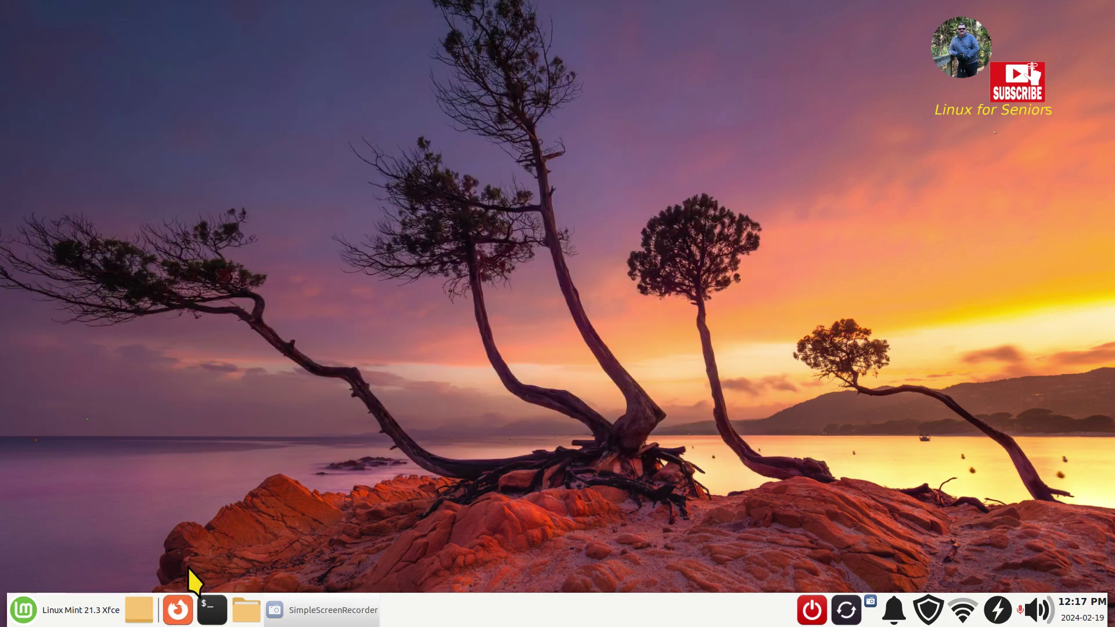
pyautogui.click(22, 608)
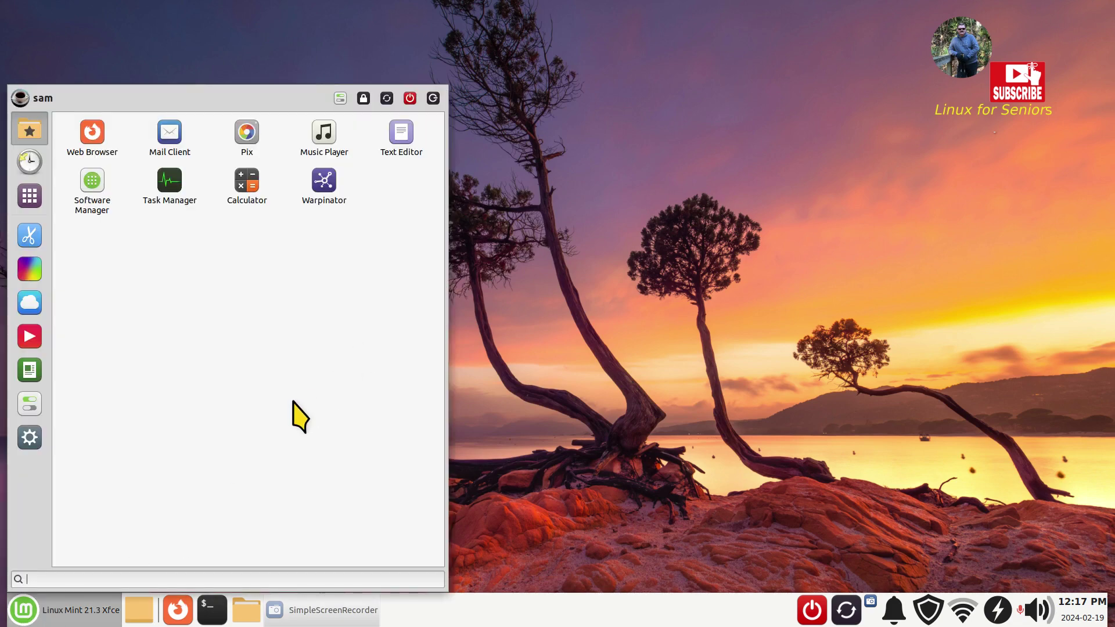
pyautogui.write('us')
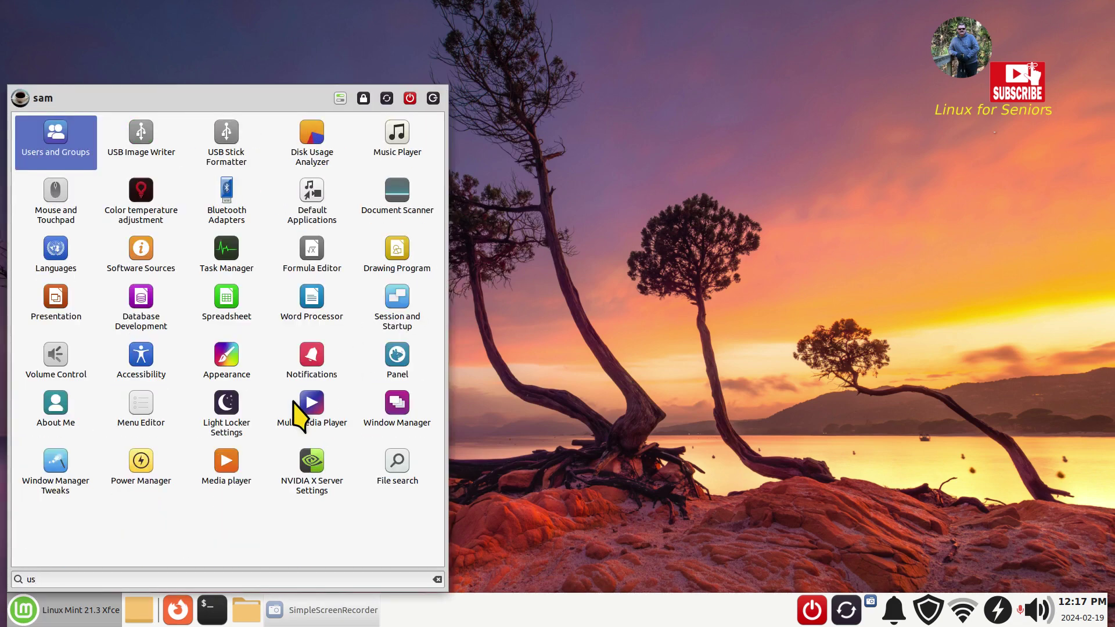
pyautogui.click(64, 139)
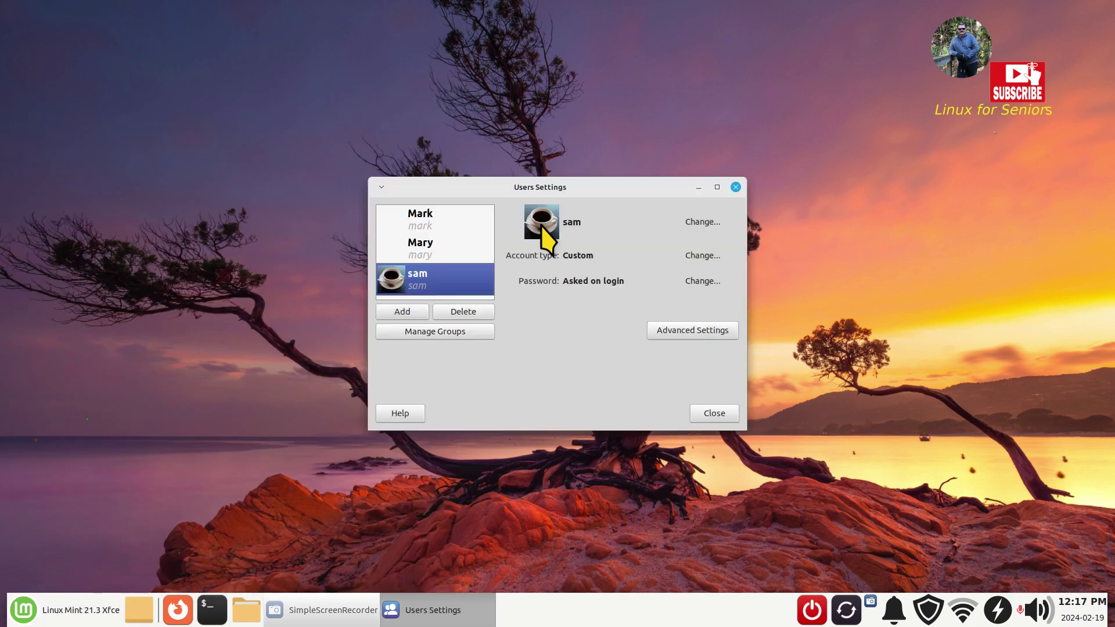
pyautogui.click(433, 221)
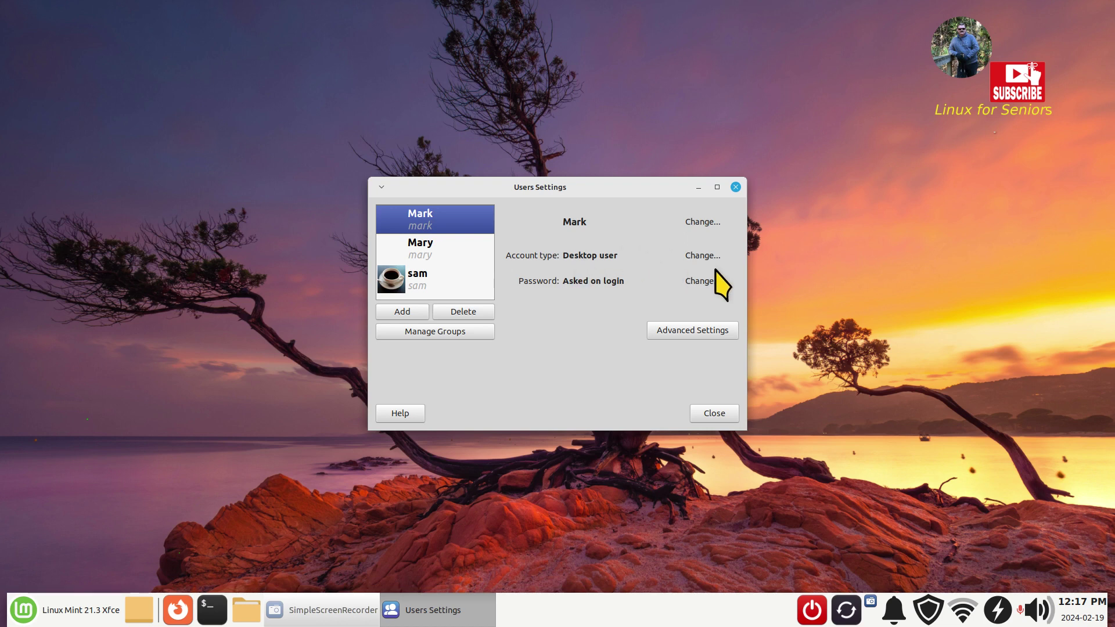
pyautogui.click(704, 257)
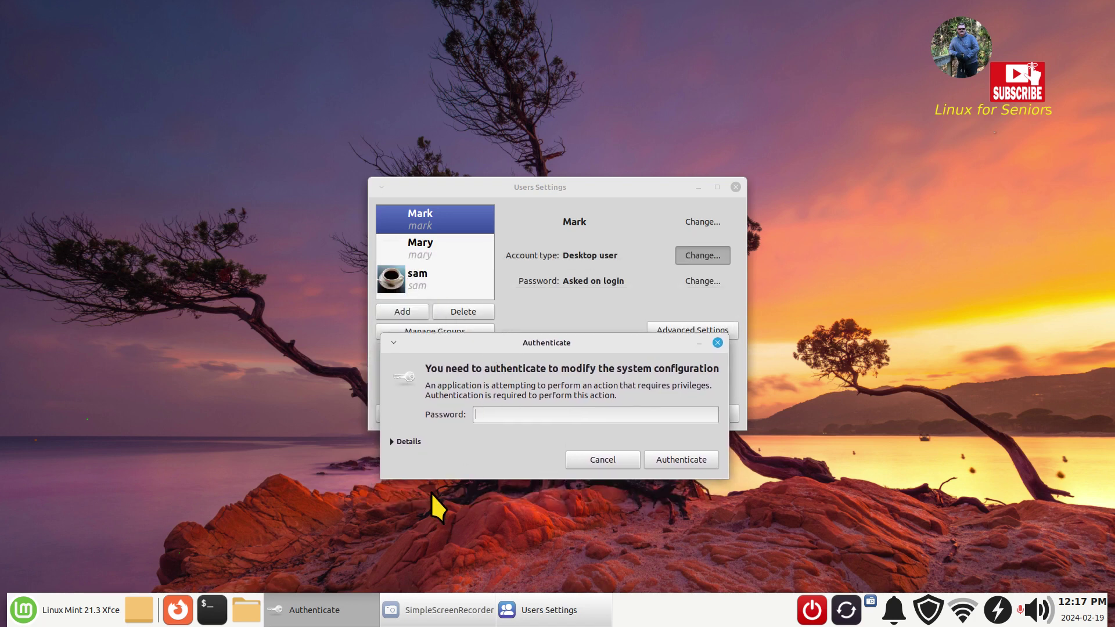
pyautogui.write('****')
pyautogui.press('Return')
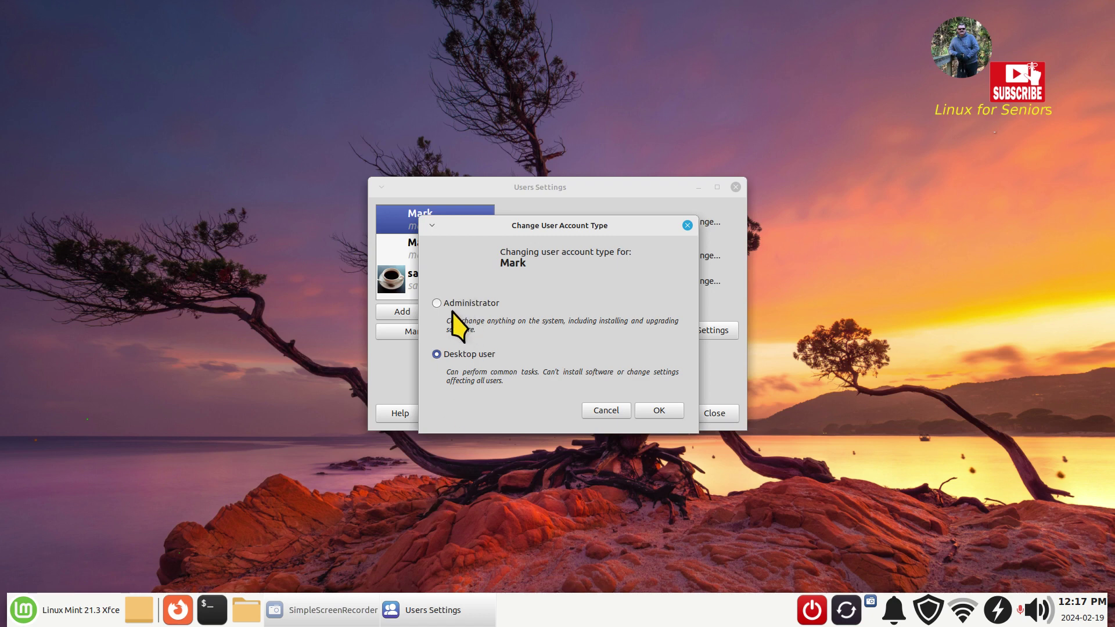
pyautogui.click(453, 307)
pyautogui.click(667, 412)
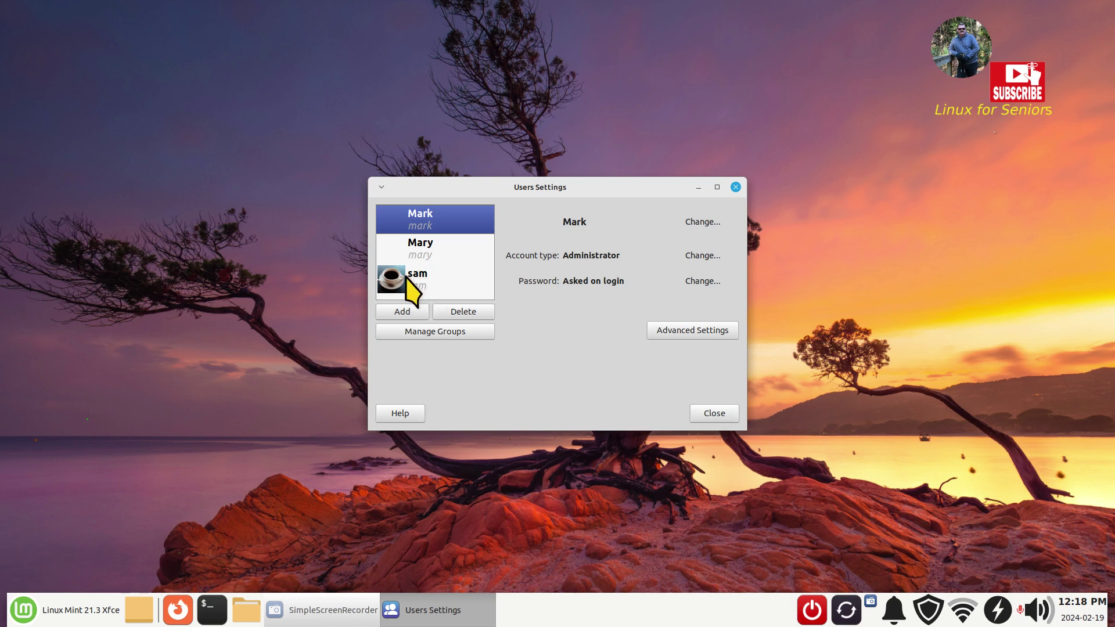
pyautogui.click(702, 414)
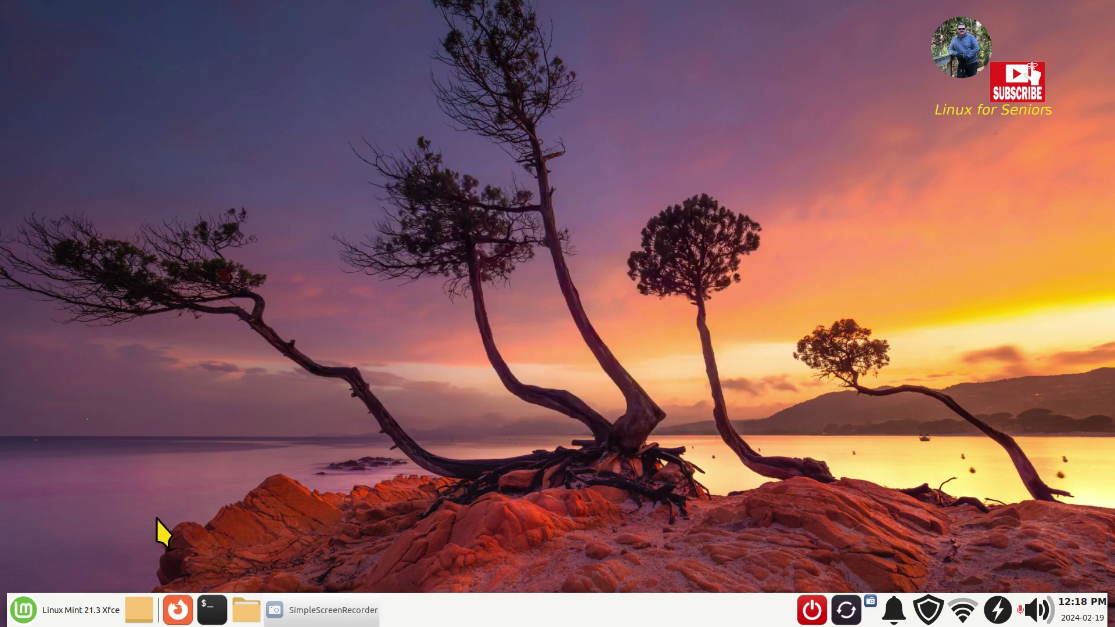
pyautogui.click(23, 609)
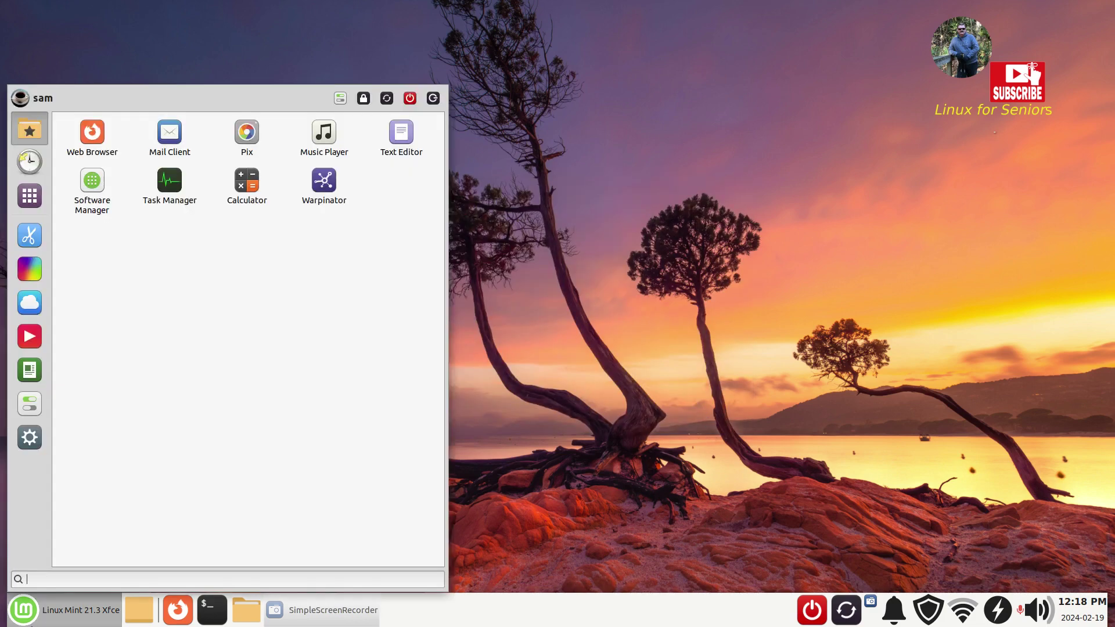
pyautogui.write('user')
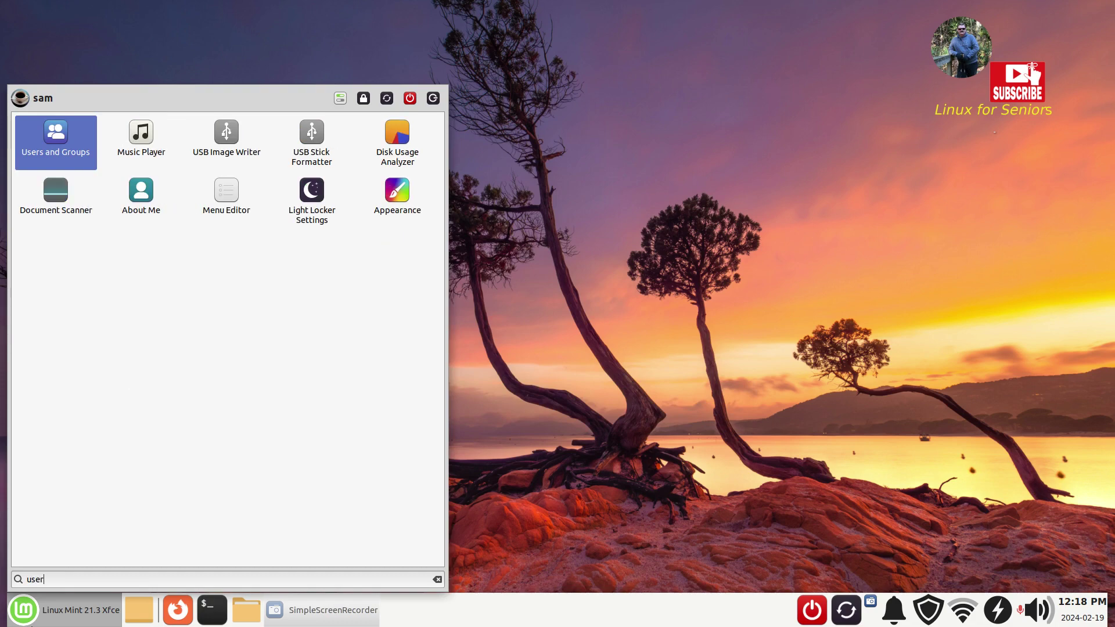
pyautogui.press('Return')
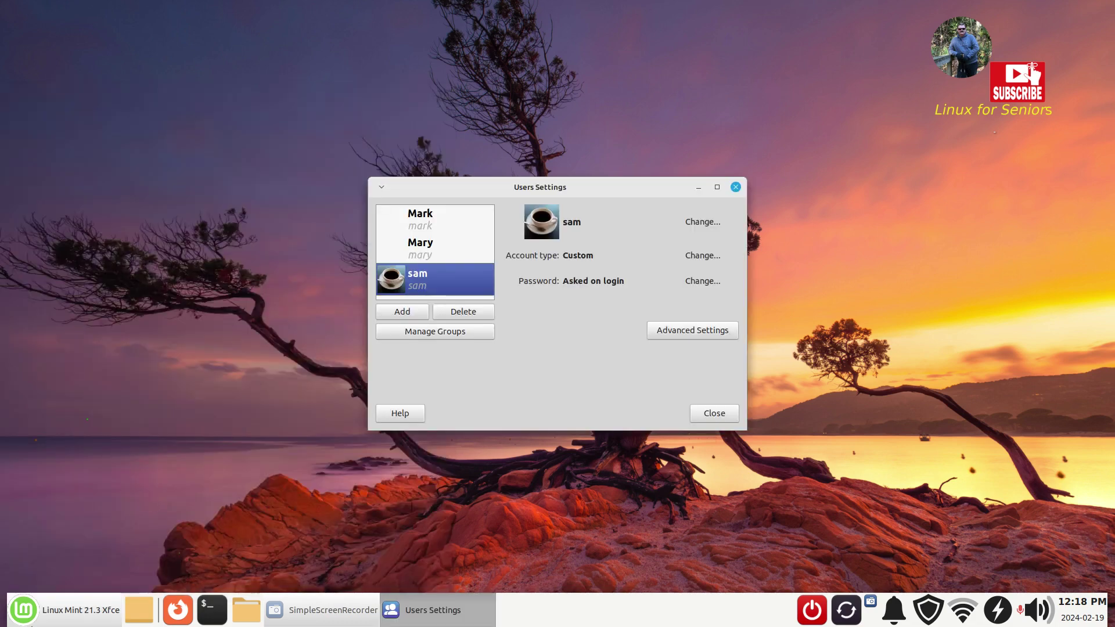
pyautogui.click(452, 252)
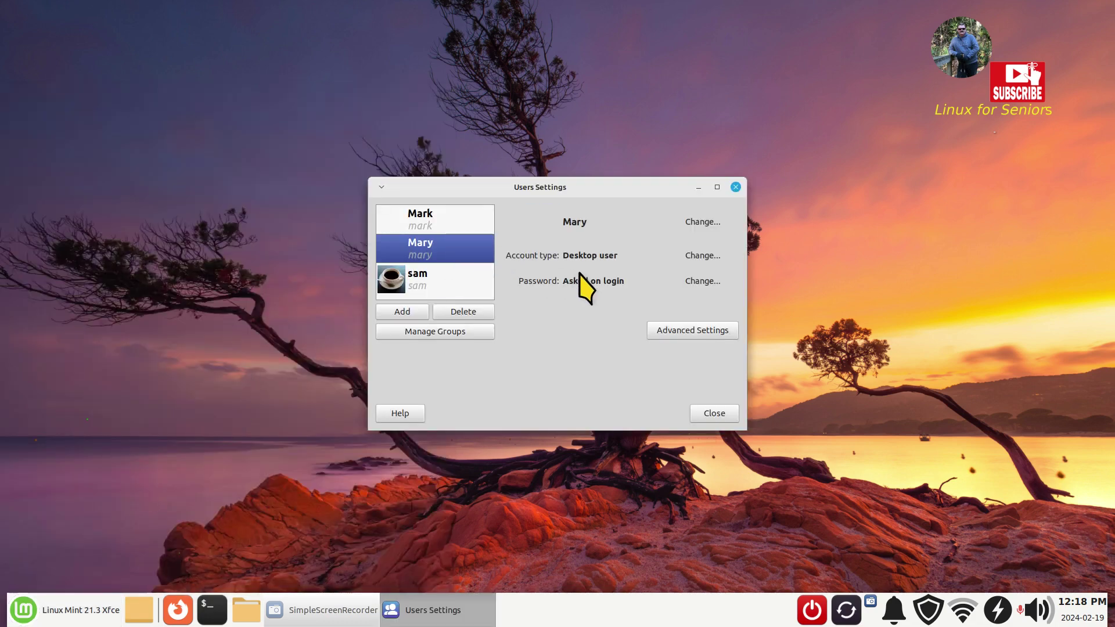
pyautogui.click(701, 256)
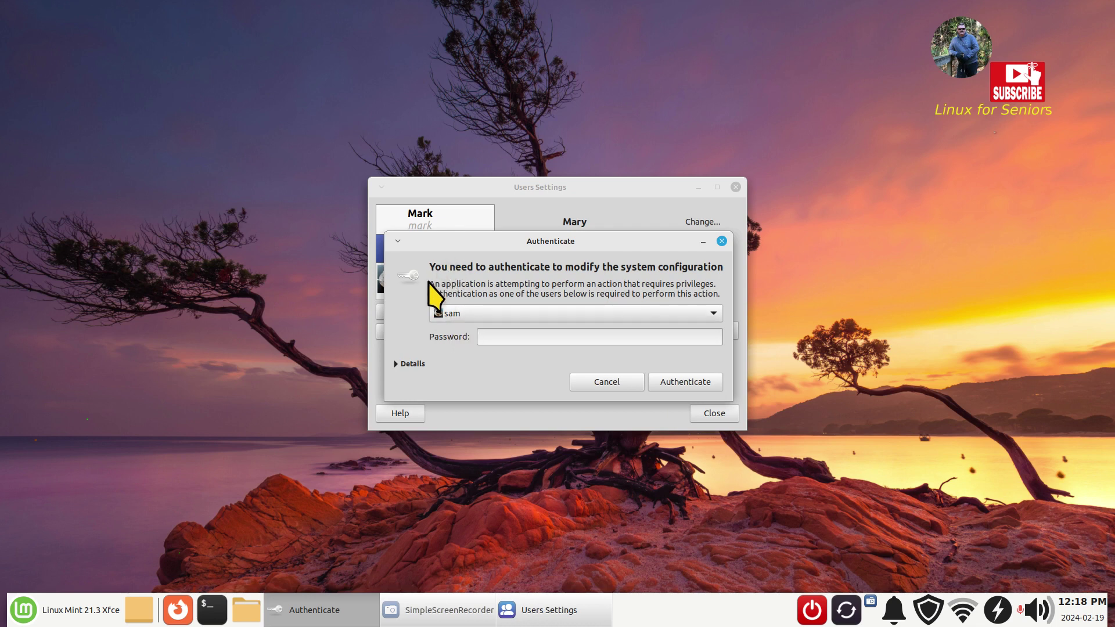
pyautogui.click(479, 314)
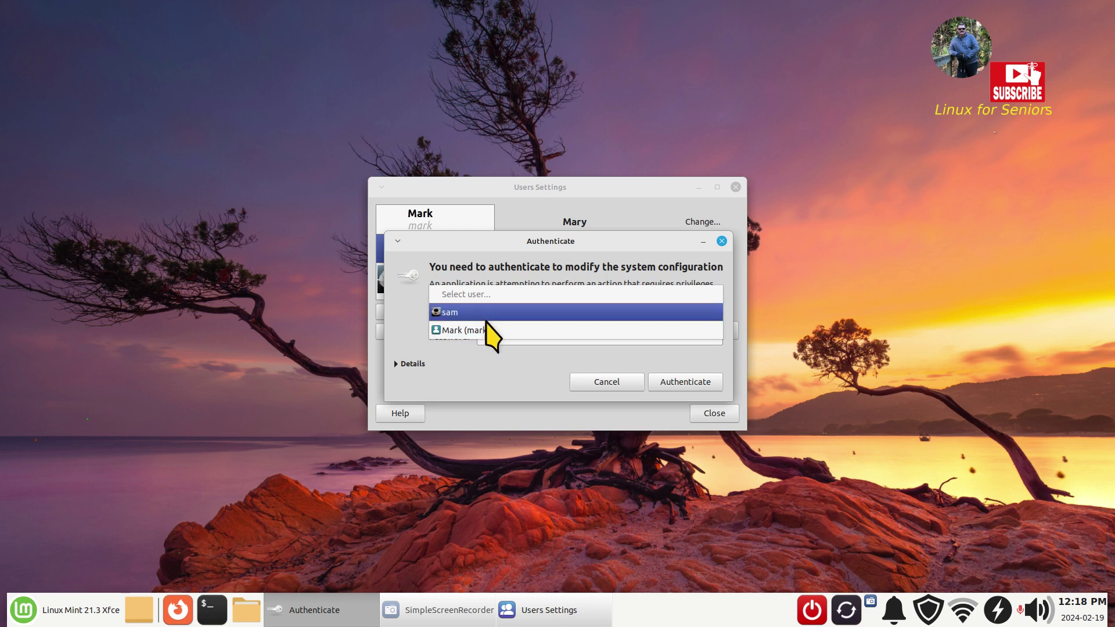
pyautogui.click(543, 267)
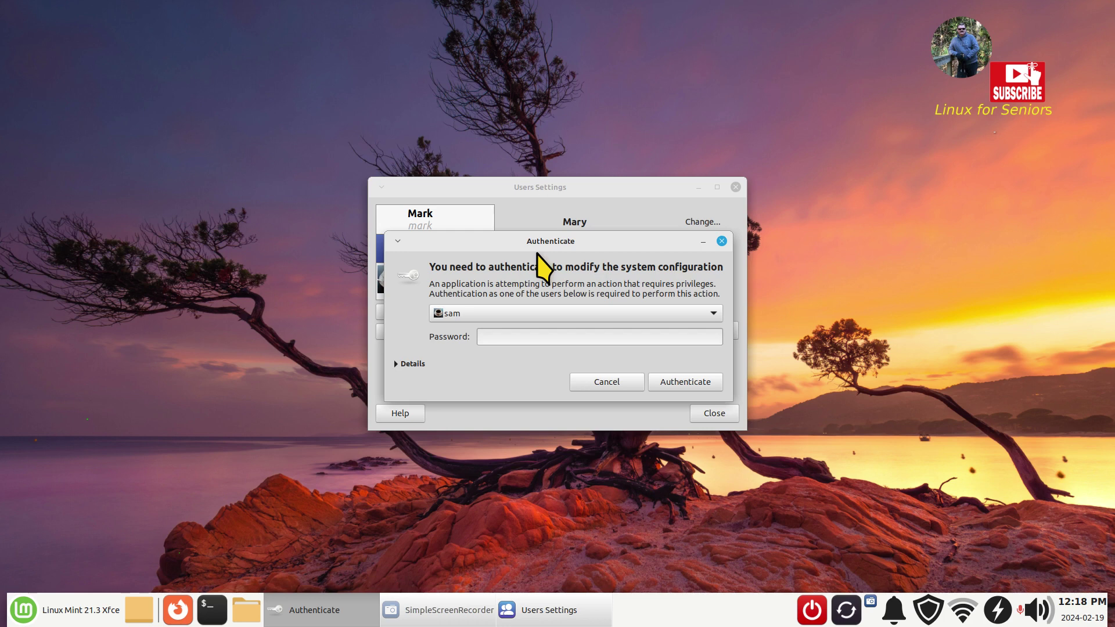
pyautogui.click(613, 387)
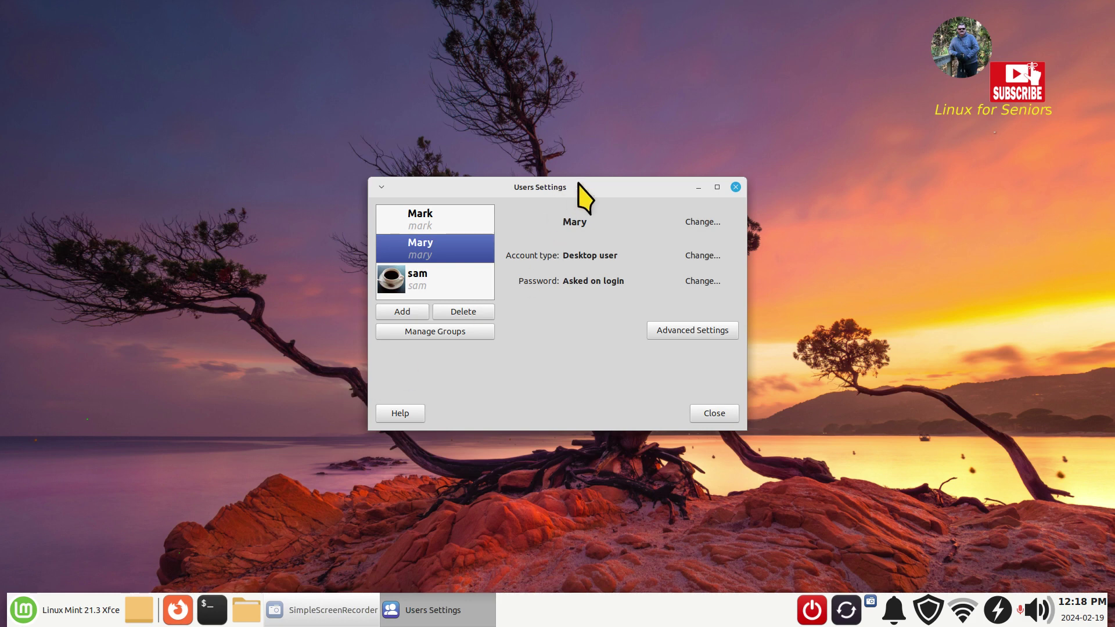
pyautogui.moveTo(577, 187); pyautogui.dragTo(575, 105)
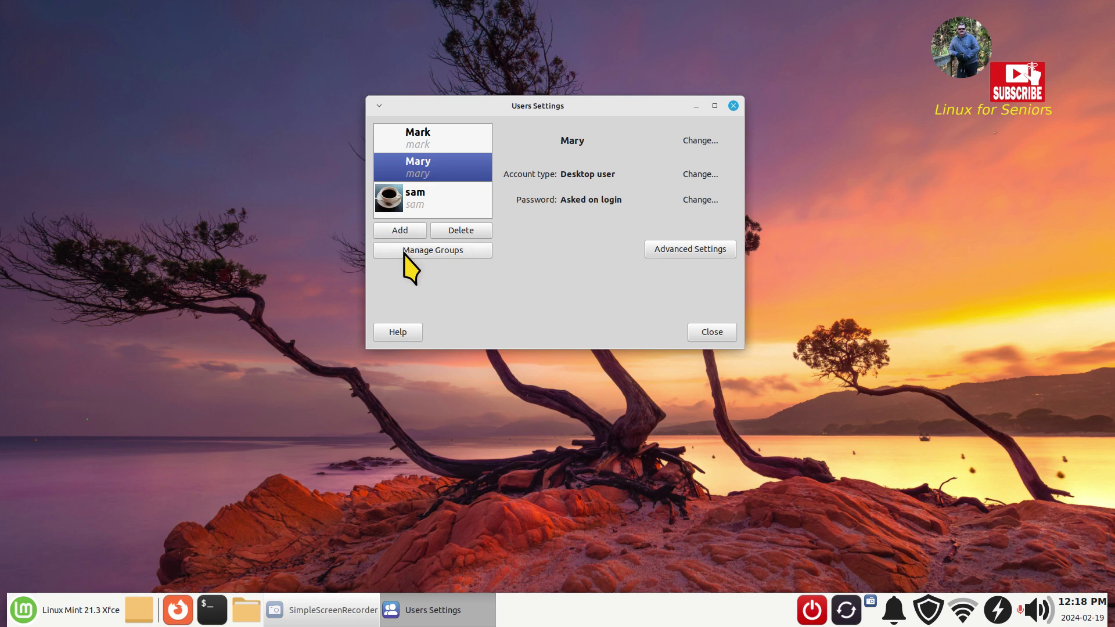
pyautogui.click(402, 334)
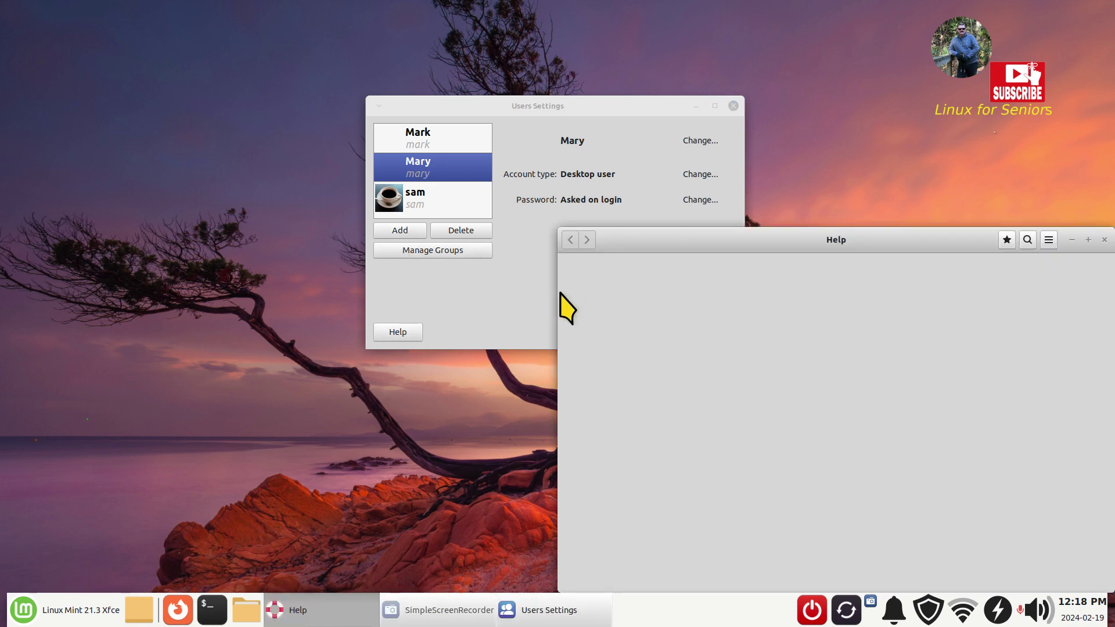
pyautogui.moveTo(834, 249); pyautogui.dragTo(734, 179)
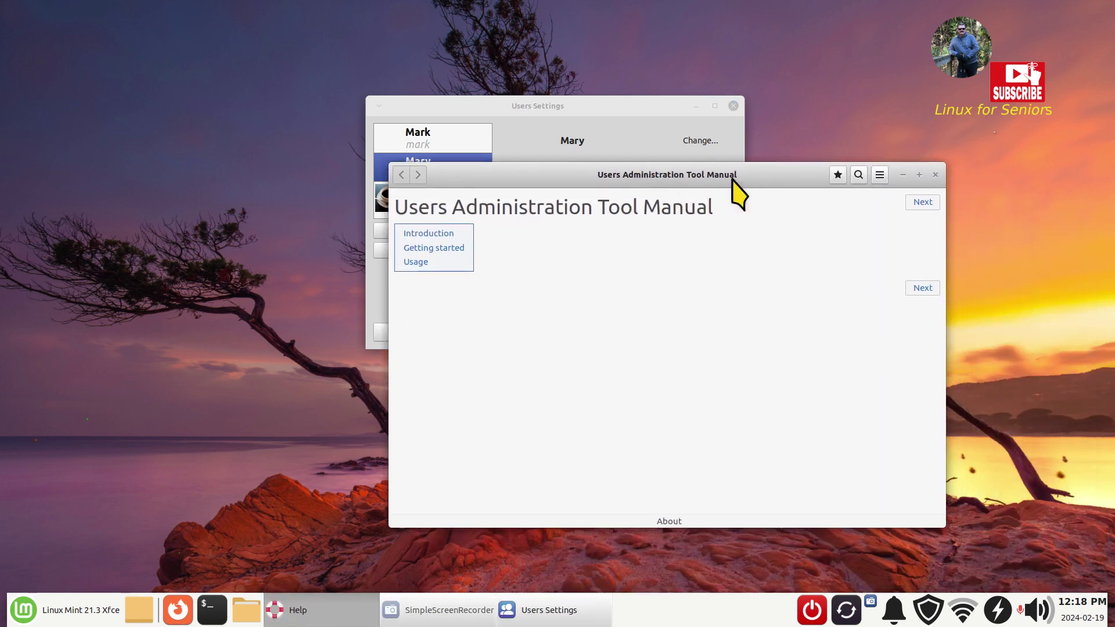
pyautogui.click(936, 174)
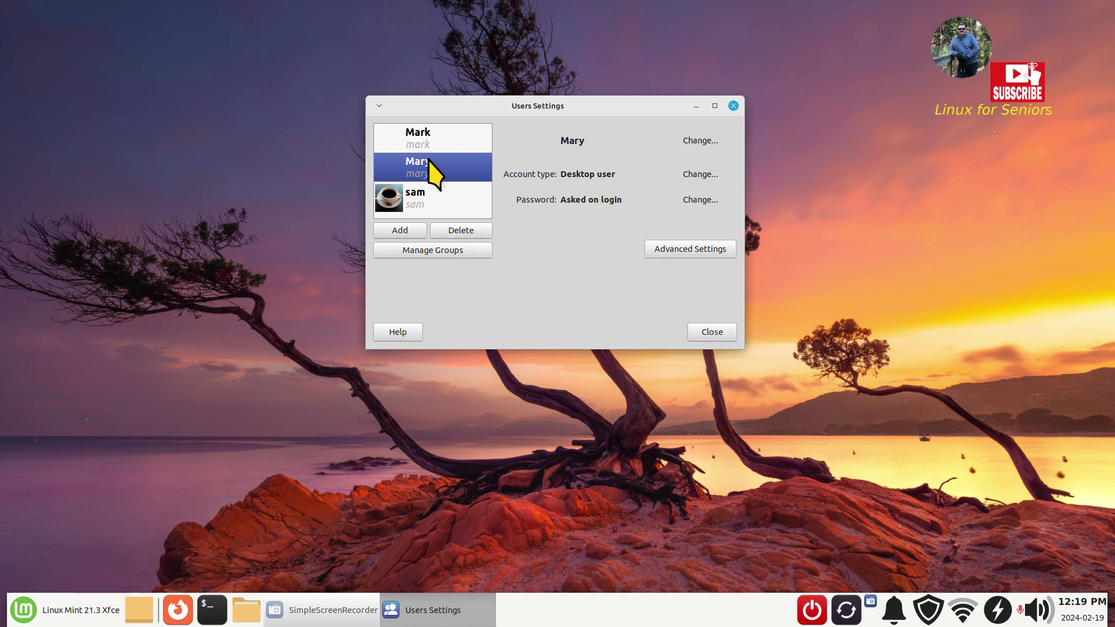
# - Request Mary's deletion, authenticate as sam with the password, and drag the home-folder prompt aside
pyautogui.click(461, 231)
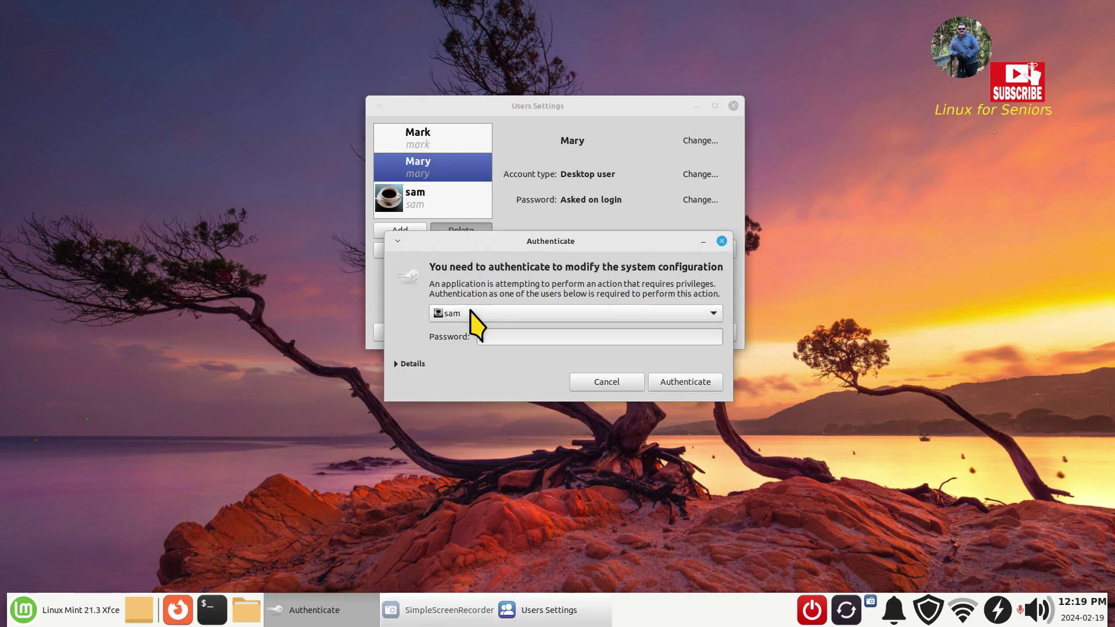
pyautogui.click(476, 316)
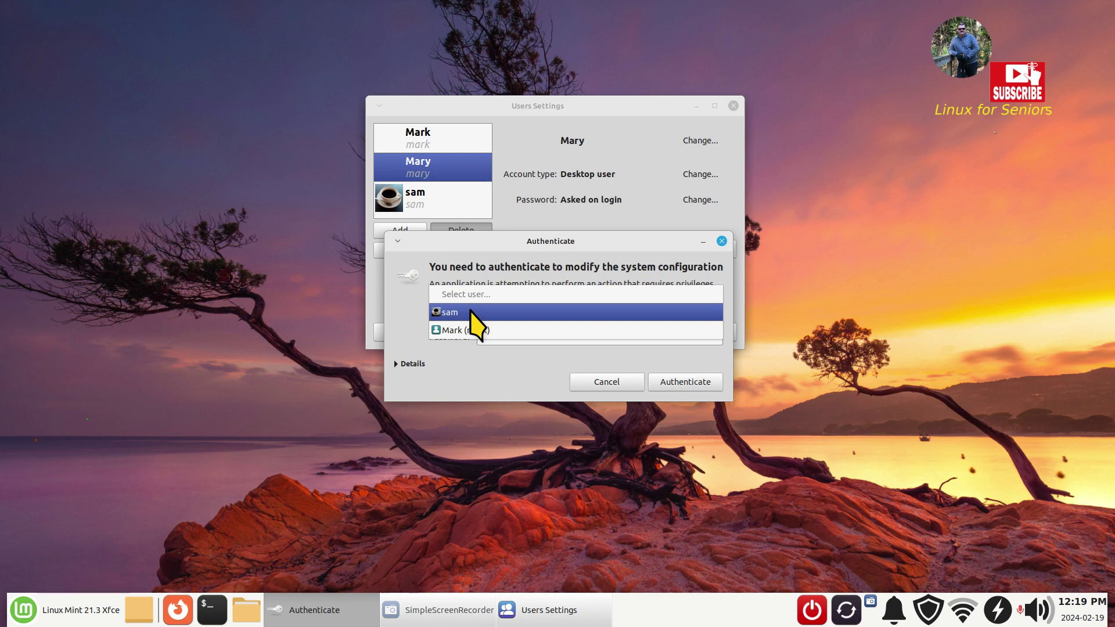
pyautogui.click(470, 312)
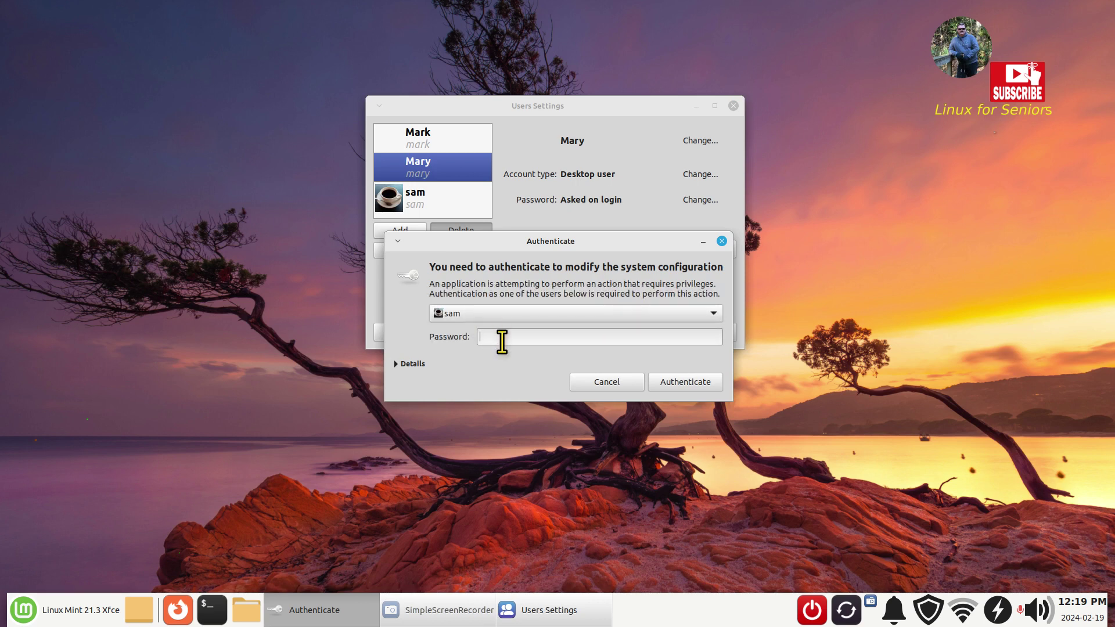
pyautogui.write('****')
pyautogui.press('Return')
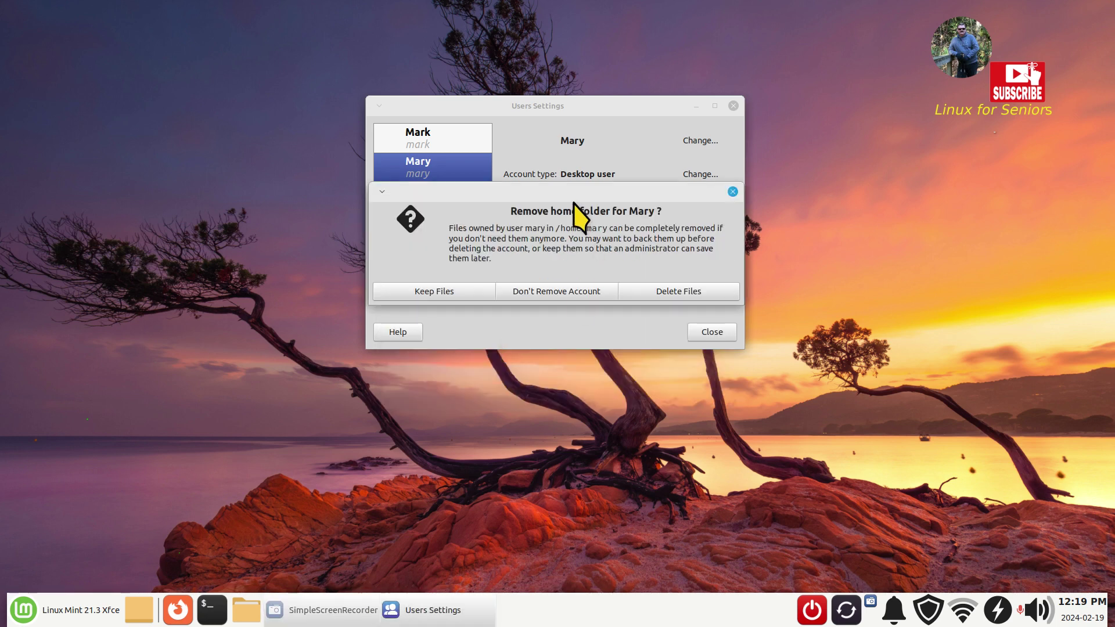
pyautogui.moveTo(572, 200); pyautogui.dragTo(313, 307)
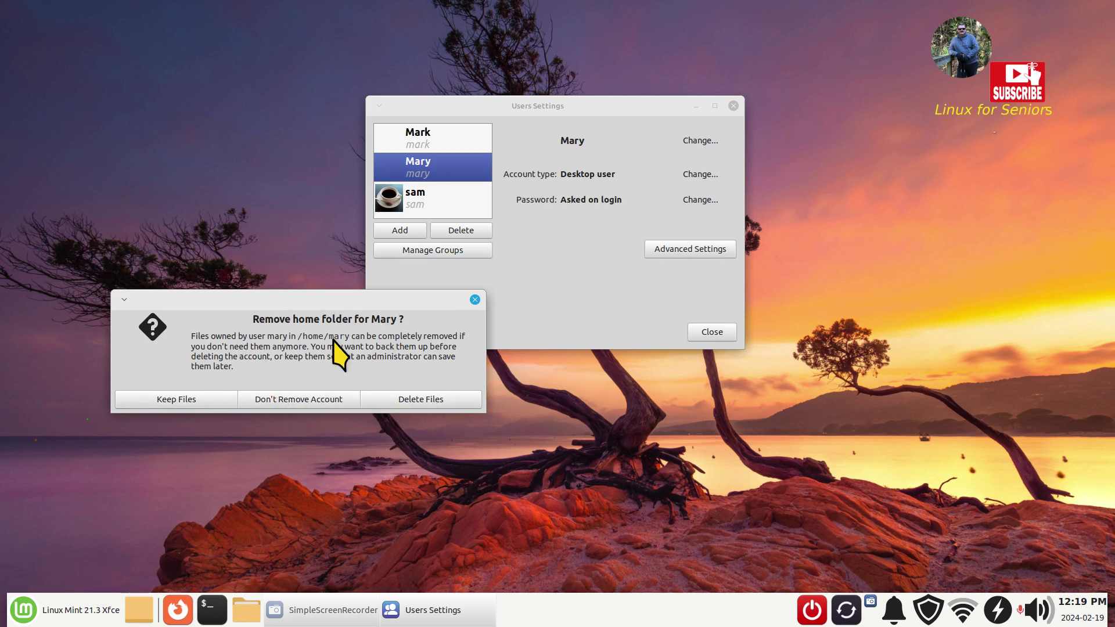
# - Delete Mary with her files, then confirm in Thunar that /home holds only mark and sam
pyautogui.click(444, 402)
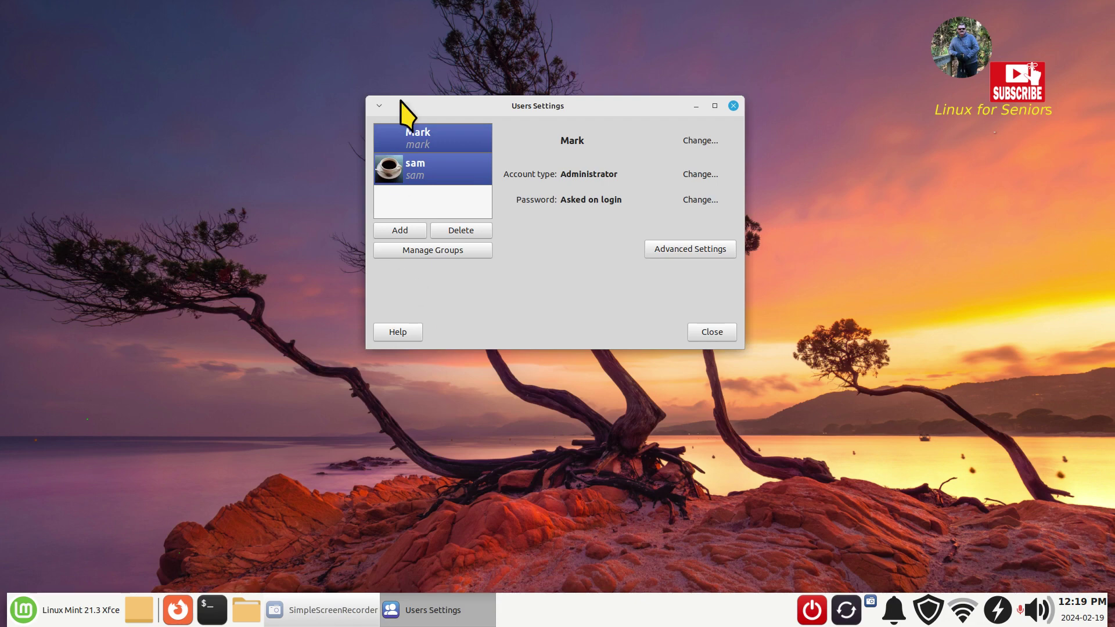
pyautogui.click(704, 343)
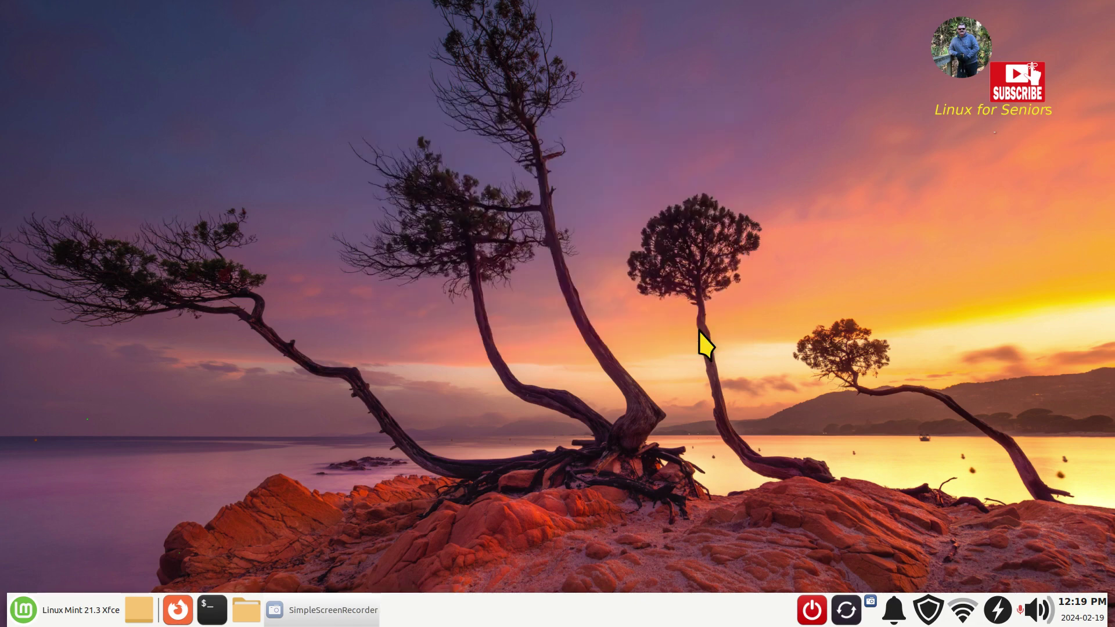
pyautogui.click(246, 611)
pyautogui.click(96, 402)
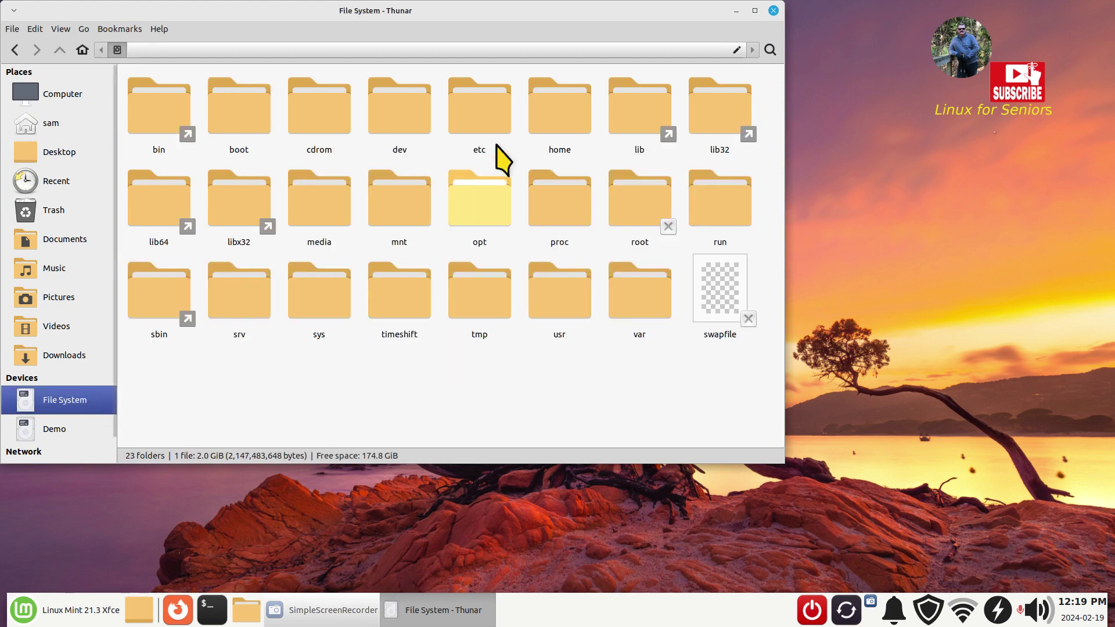
pyautogui.doubleClick(553, 112)
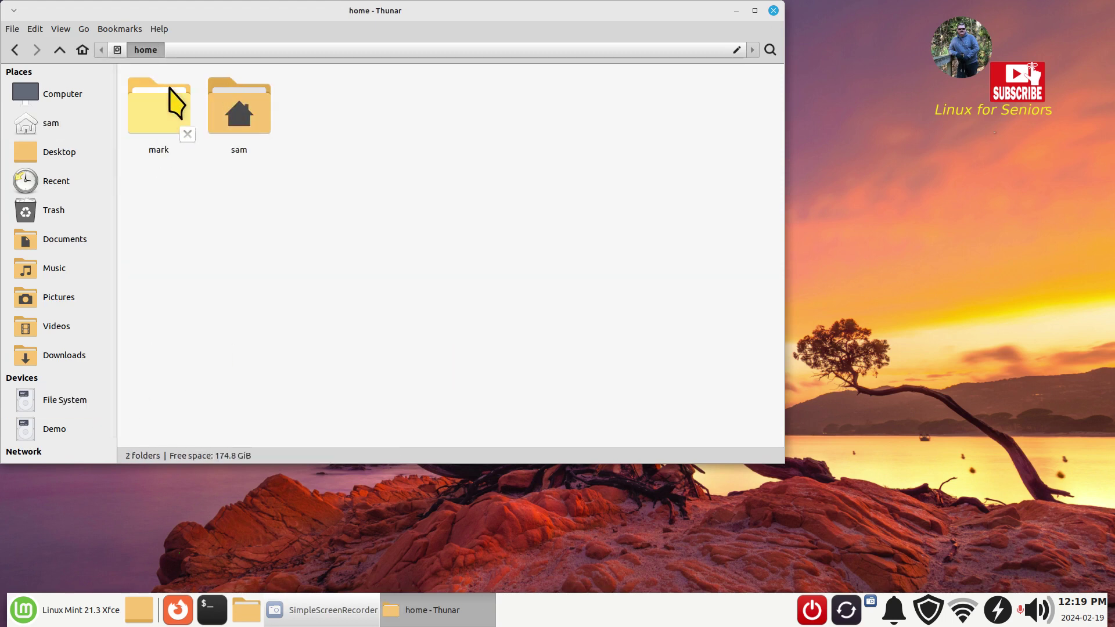
pyautogui.click(773, 11)
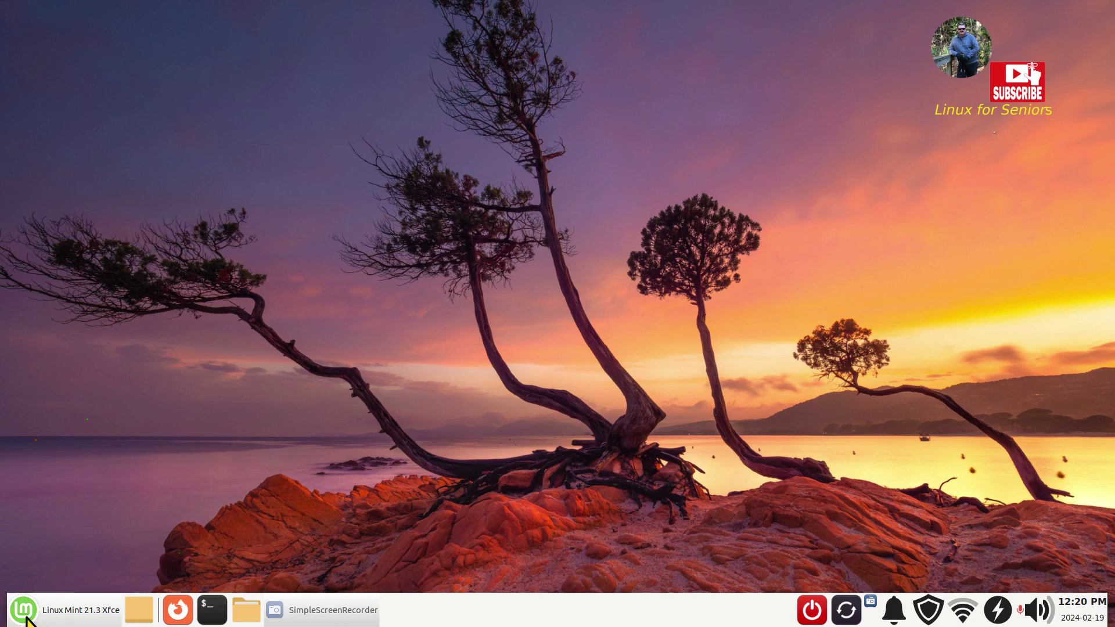
pyautogui.click(23, 610)
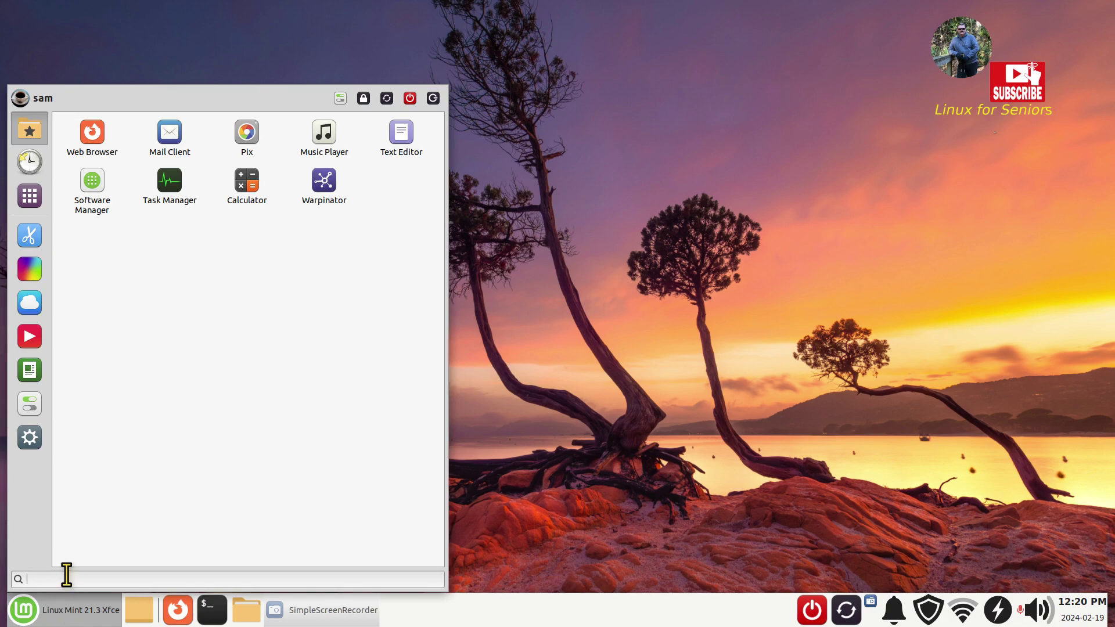
pyautogui.write('user')
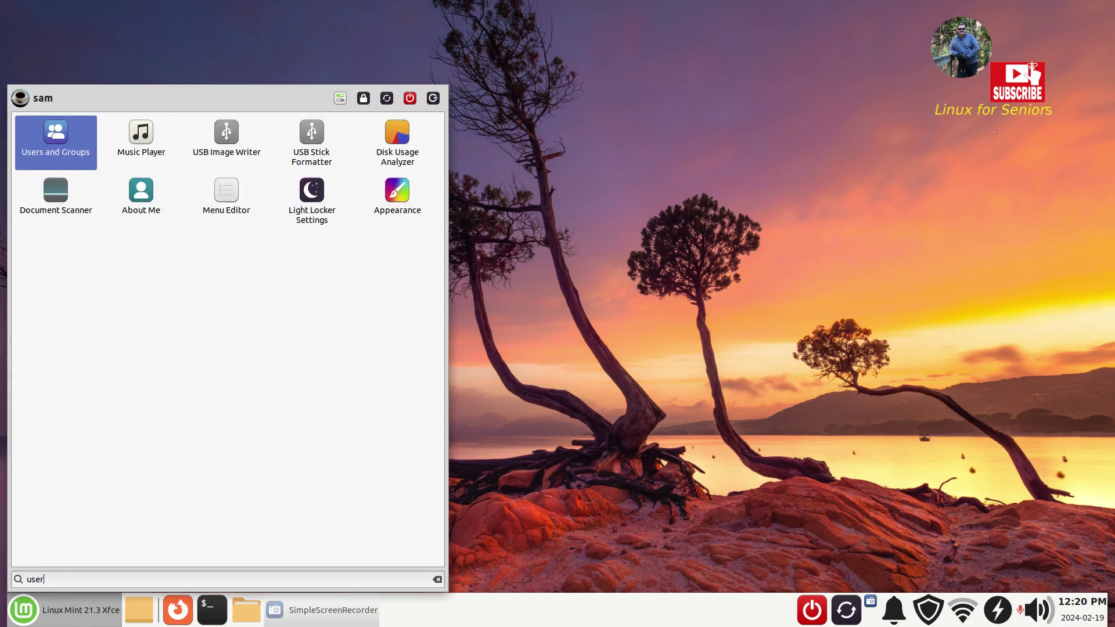
pyautogui.click(51, 150)
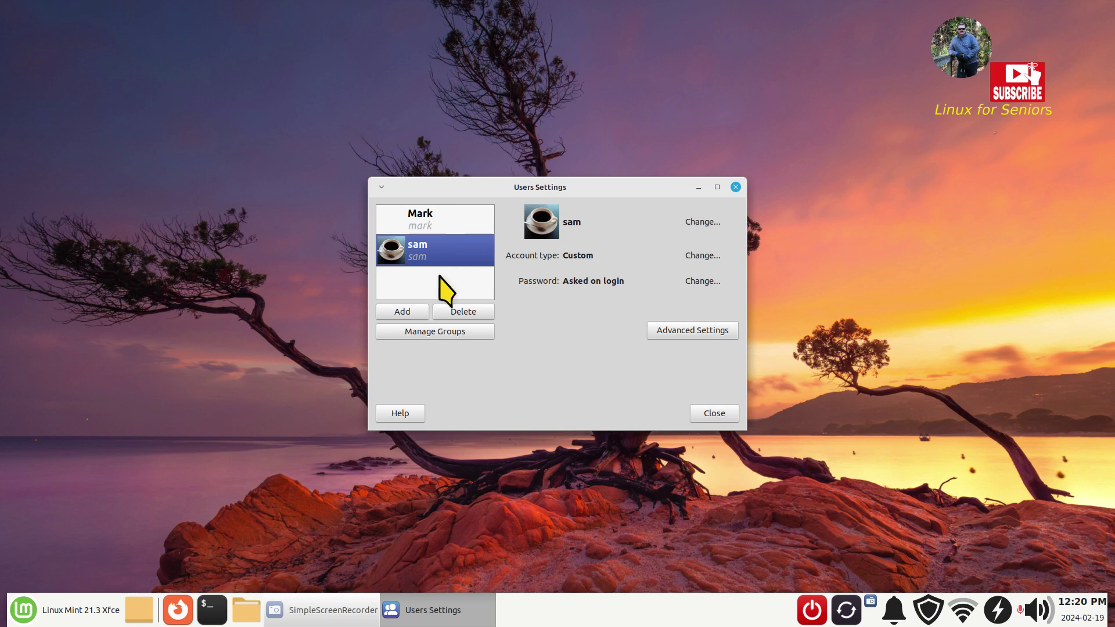
pyautogui.click(707, 415)
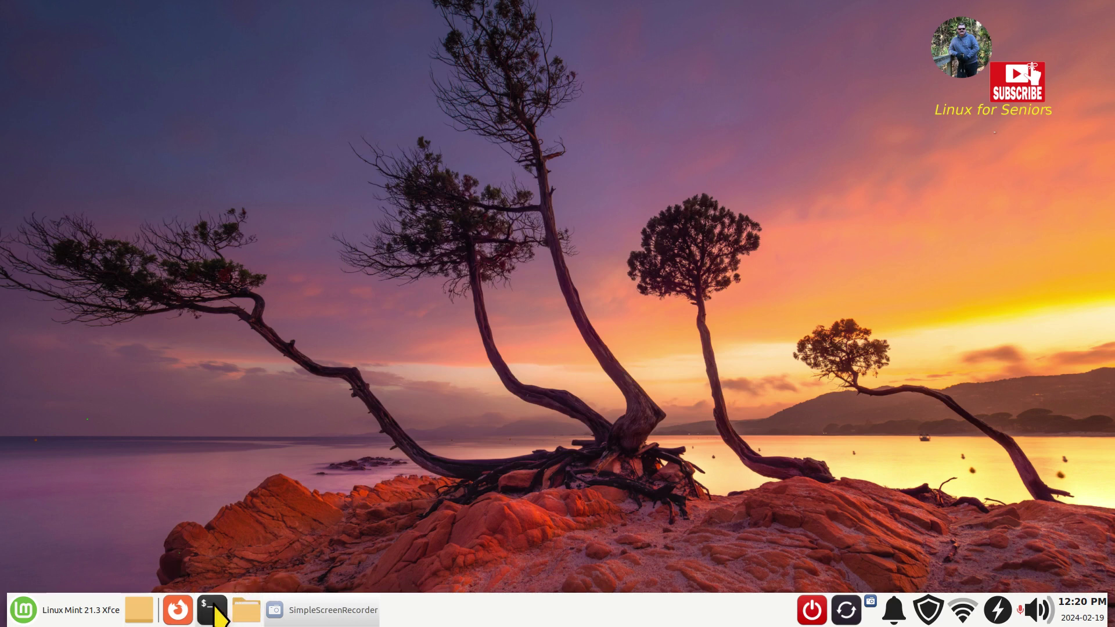
pyautogui.click(215, 614)
pyautogui.moveTo(478, 171); pyautogui.dragTo(465, 225)
pyautogui.hotkey('ctrl', '+')
pyautogui.hotkey('ctrl', '+')
pyautogui.hotkey('ctrl', '+')
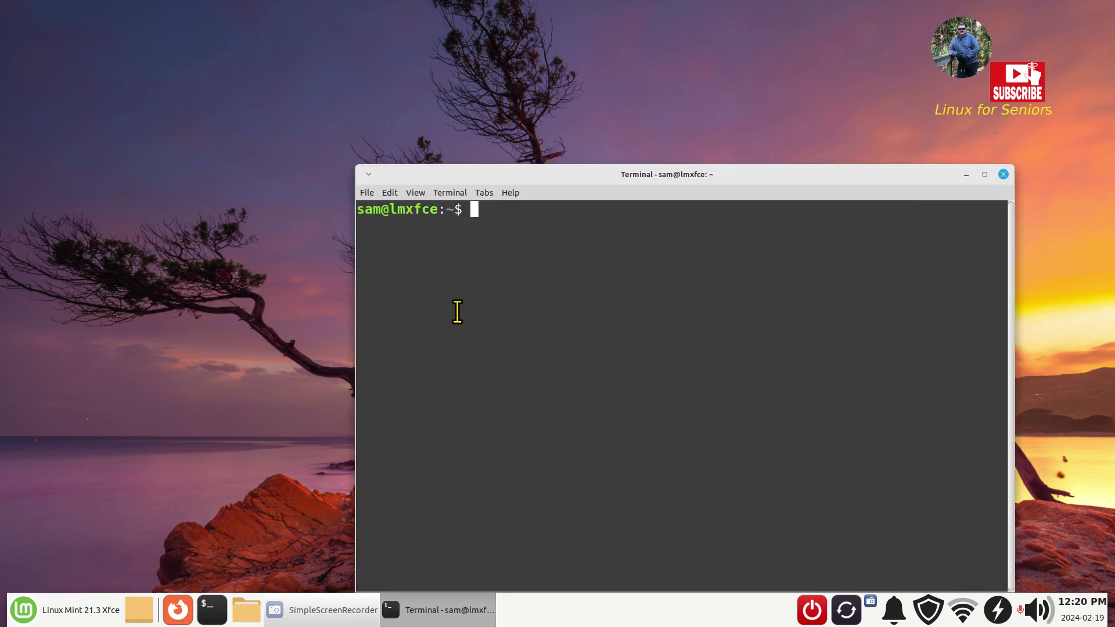
pyautogui.moveTo(558, 175); pyautogui.dragTo(383, 81)
pyautogui.write('sudo userdel mary')
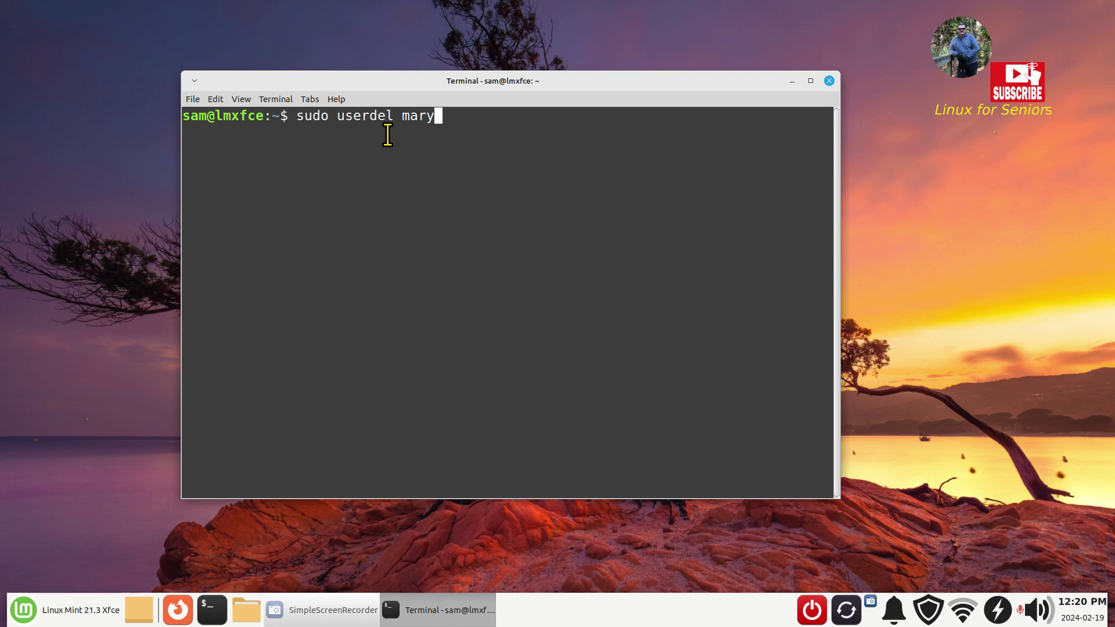
pyautogui.moveTo(402, 115); pyautogui.dragTo(441, 115)
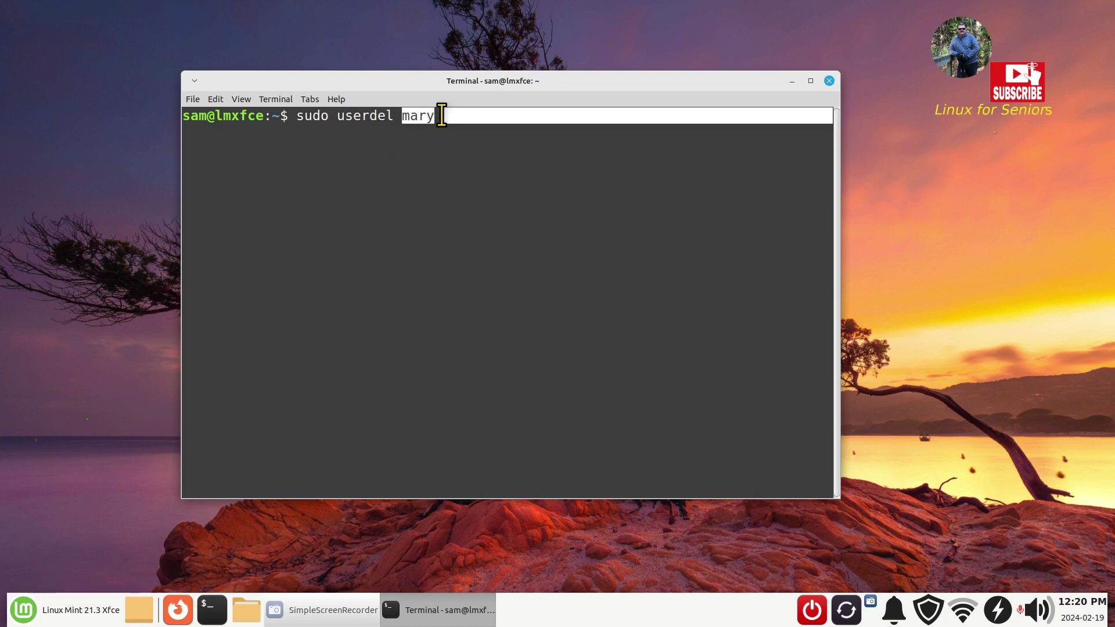
pyautogui.click(496, 227)
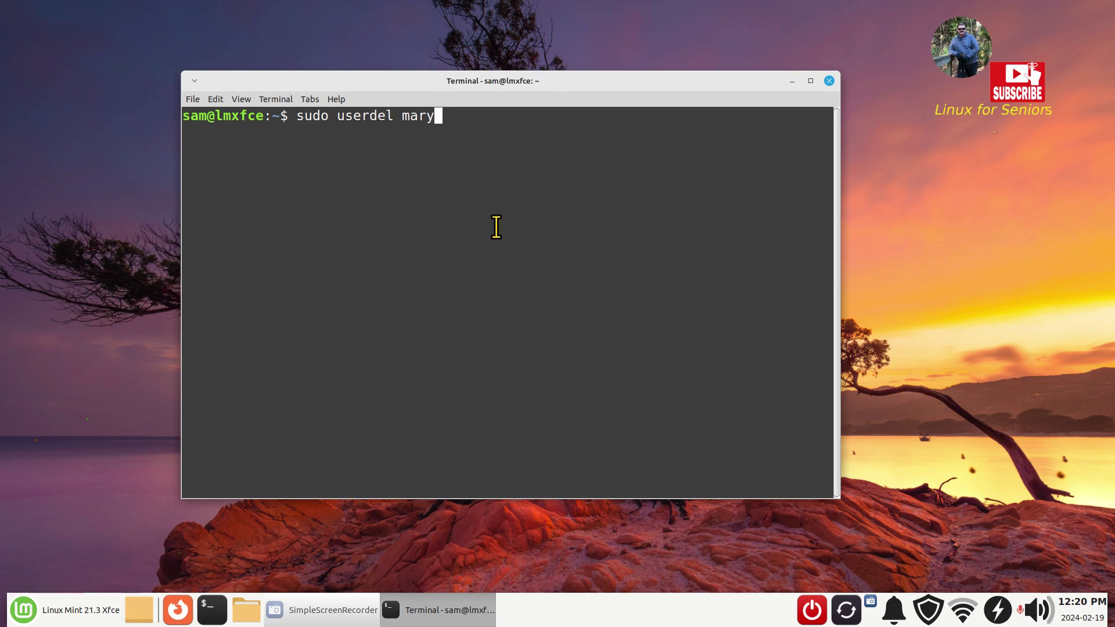
pyautogui.press('Return')
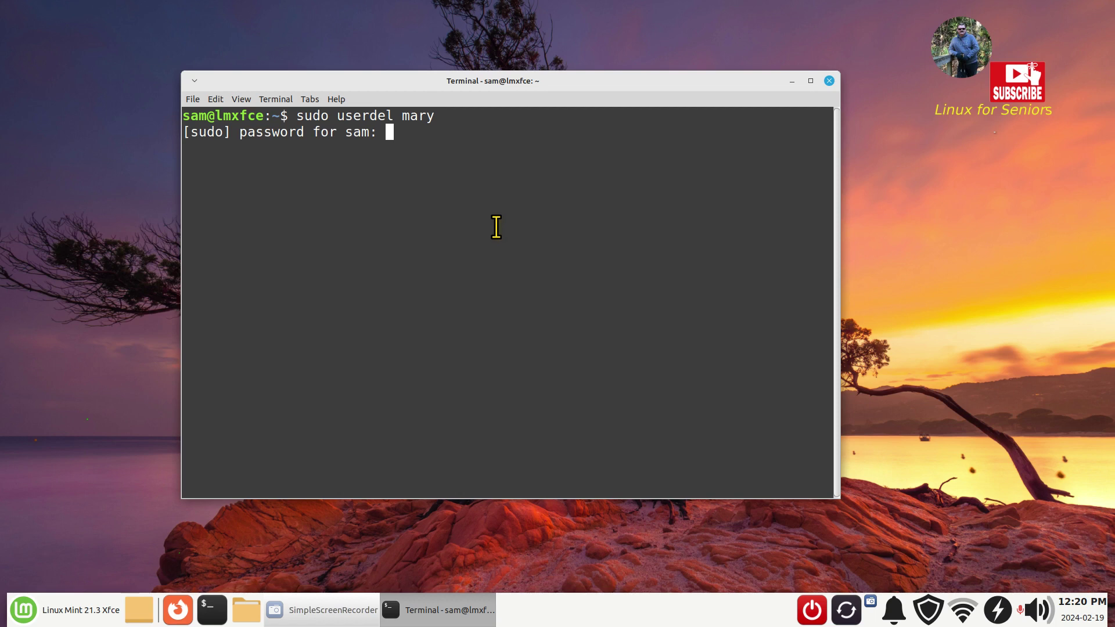
pyautogui.write('******')
pyautogui.press('Return')
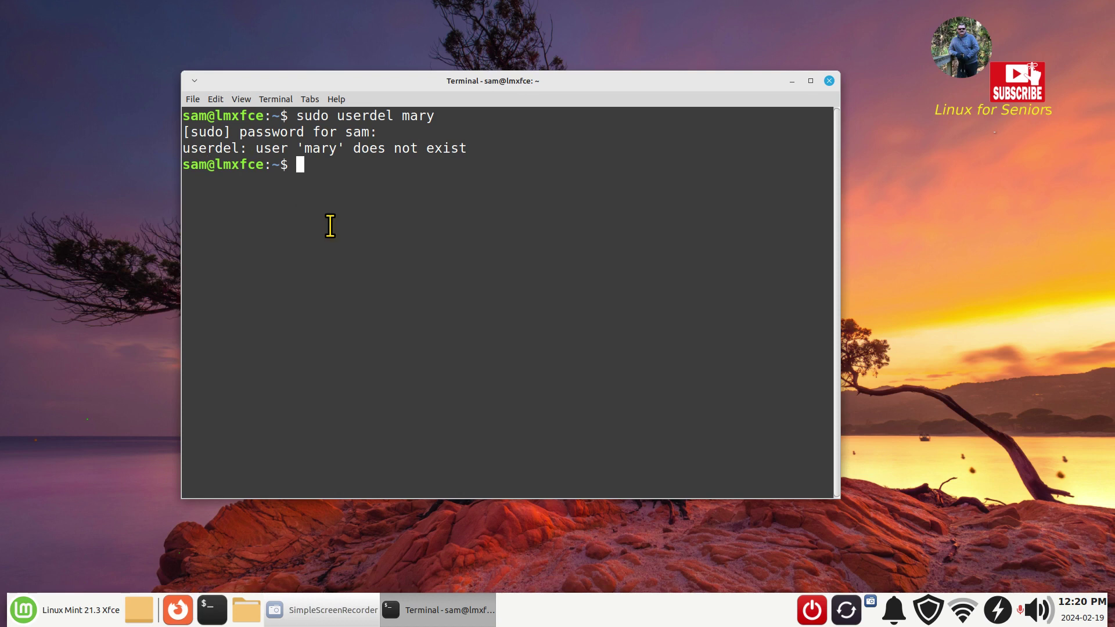
pyautogui.press('Up')
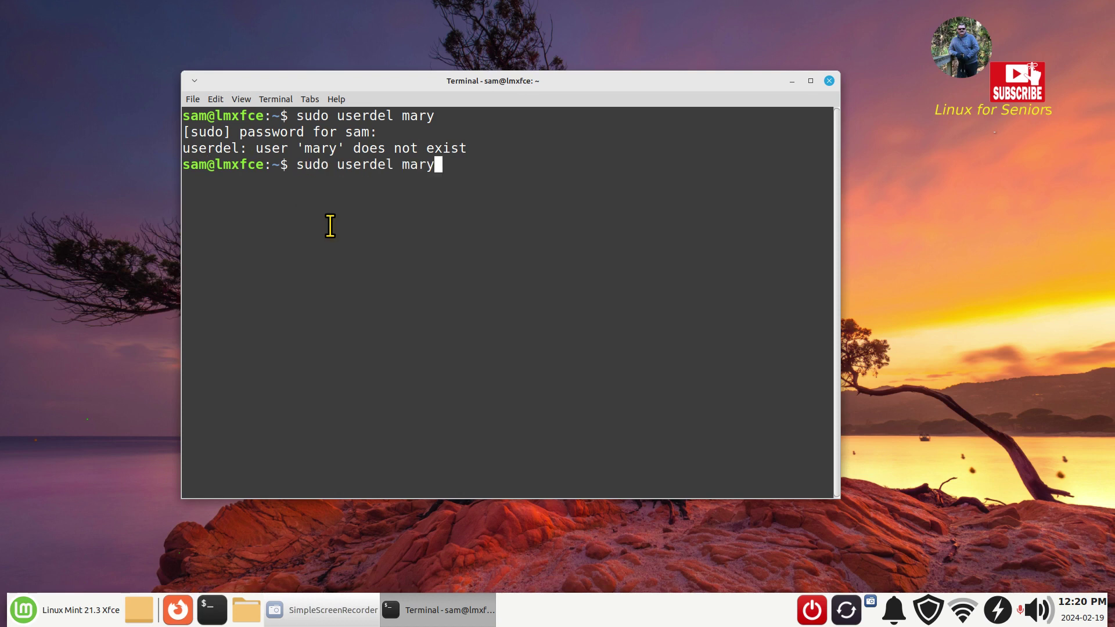
pyautogui.press('Return')
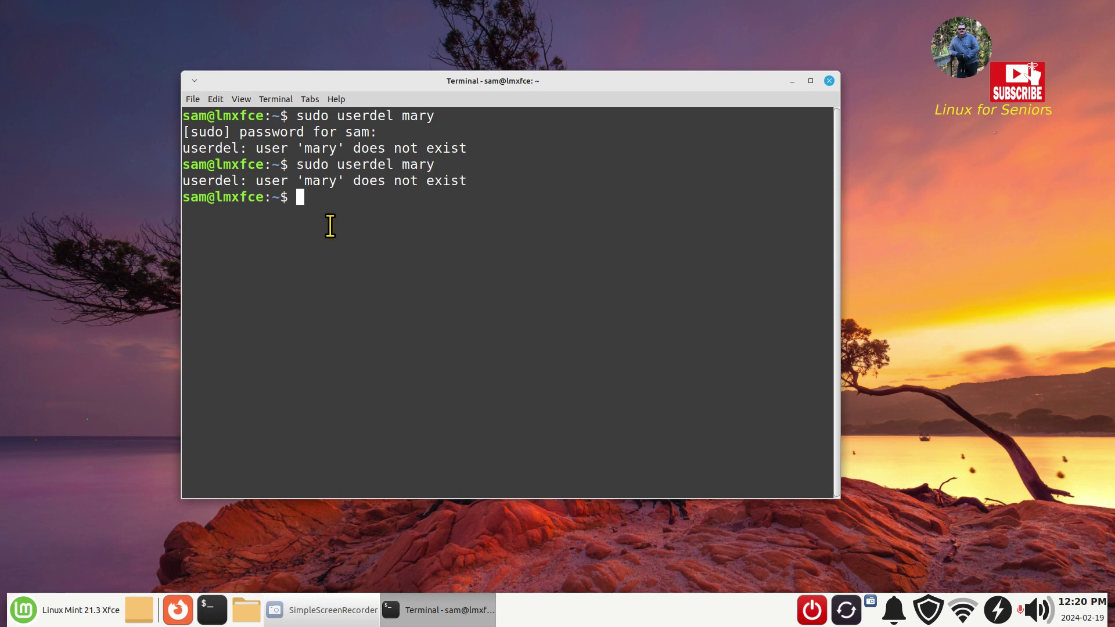
pyautogui.click(829, 81)
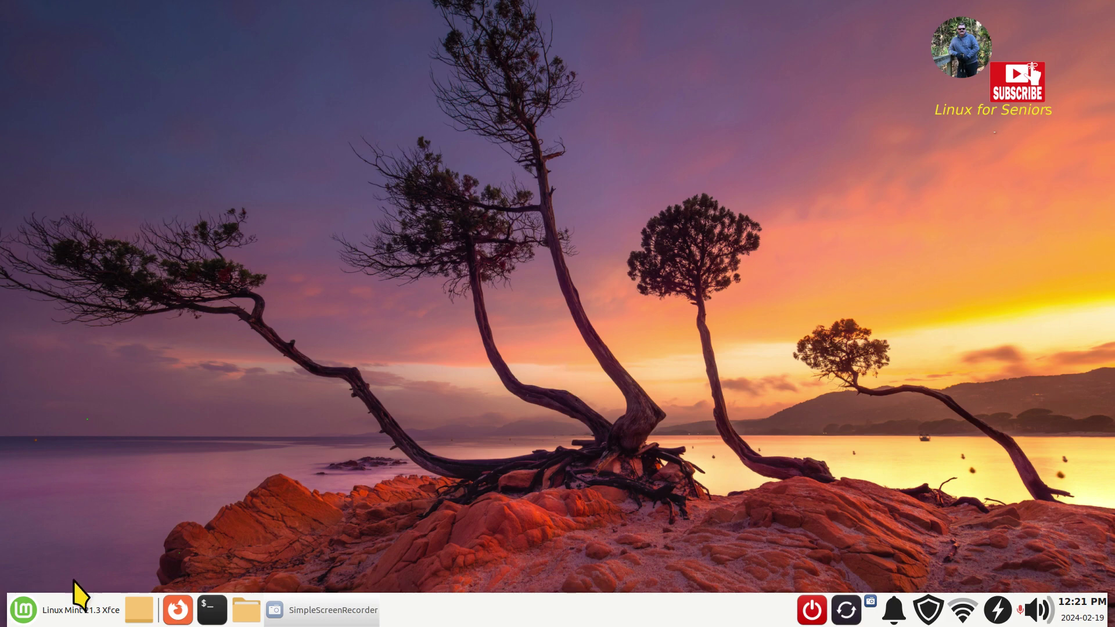
# - Open Login Window settings from the Settings Manager, authenticating with the admin password
pyautogui.click(21, 613)
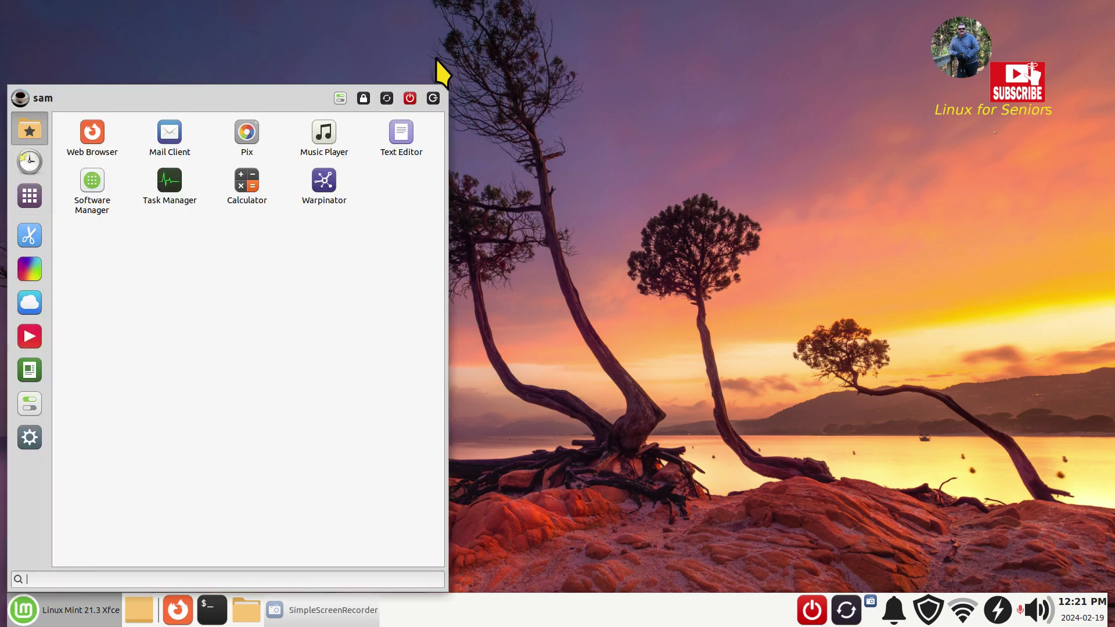
pyautogui.click(340, 97)
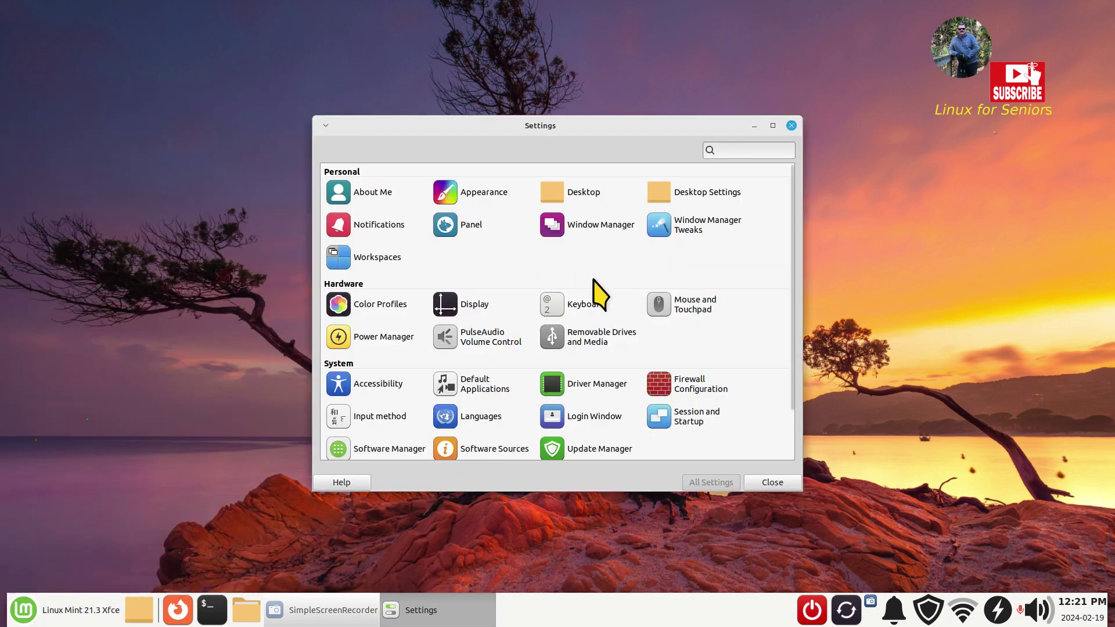
pyautogui.scroll(-2, 600, 306)
pyautogui.click(588, 359)
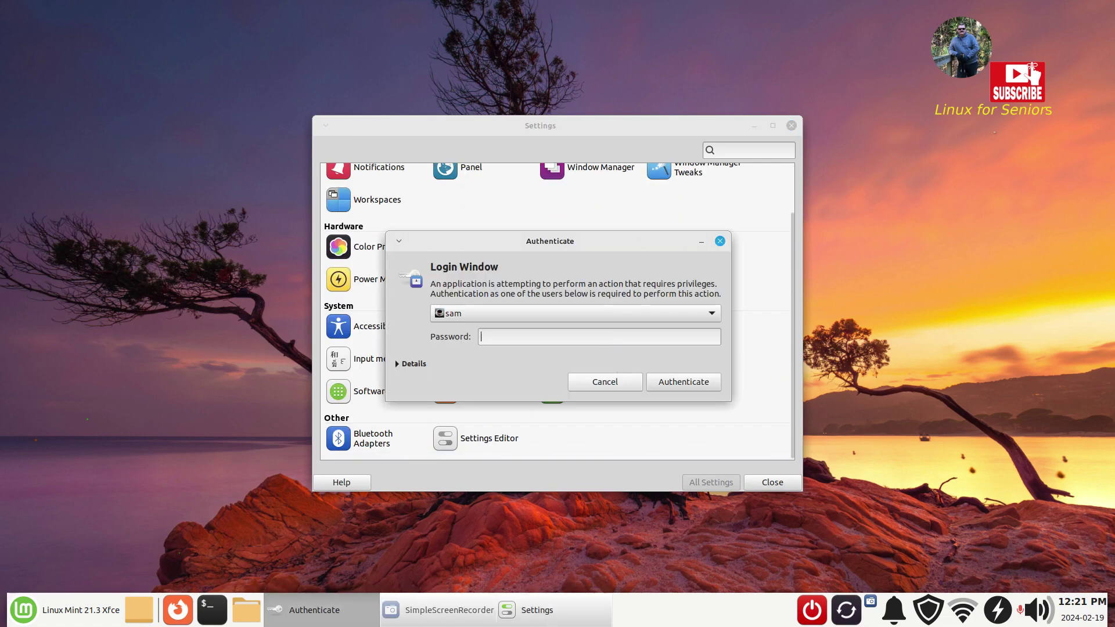
pyautogui.write('••••')
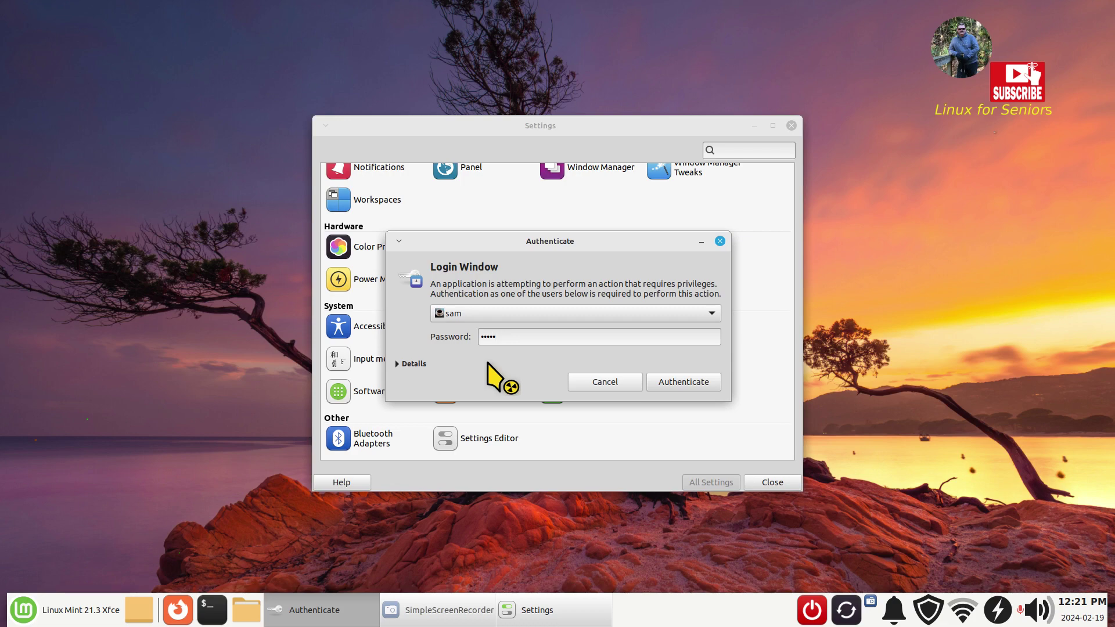
pyautogui.click(684, 382)
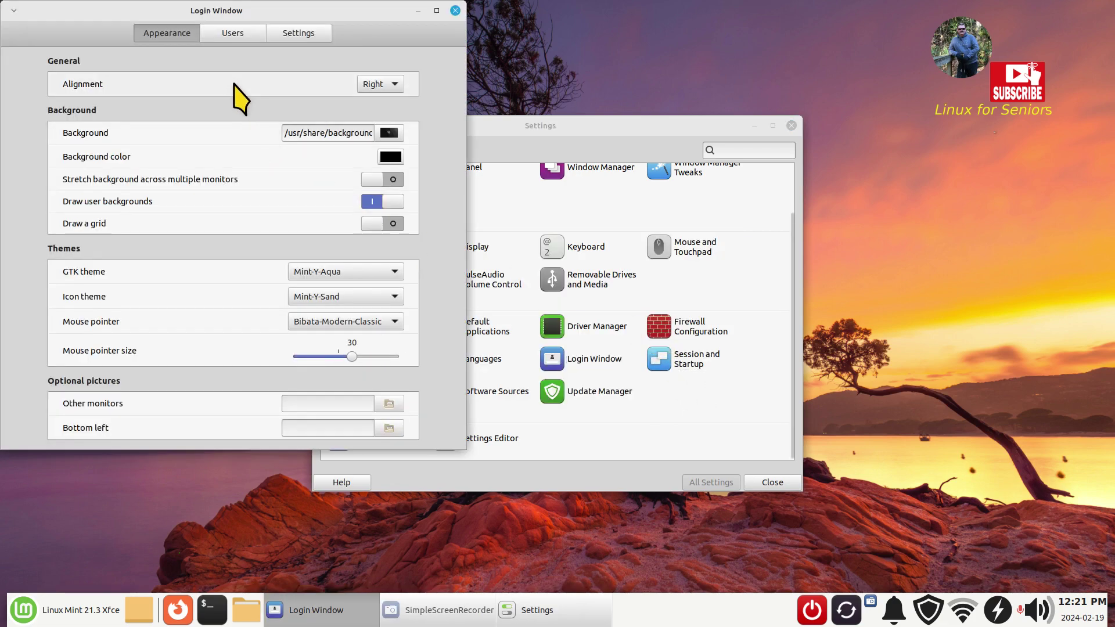
# - Set the login screen alignment to Right, then close Login Window and the Settings Manager
pyautogui.moveTo(269, 26); pyautogui.dragTo(509, 108)
pyautogui.click(620, 167)
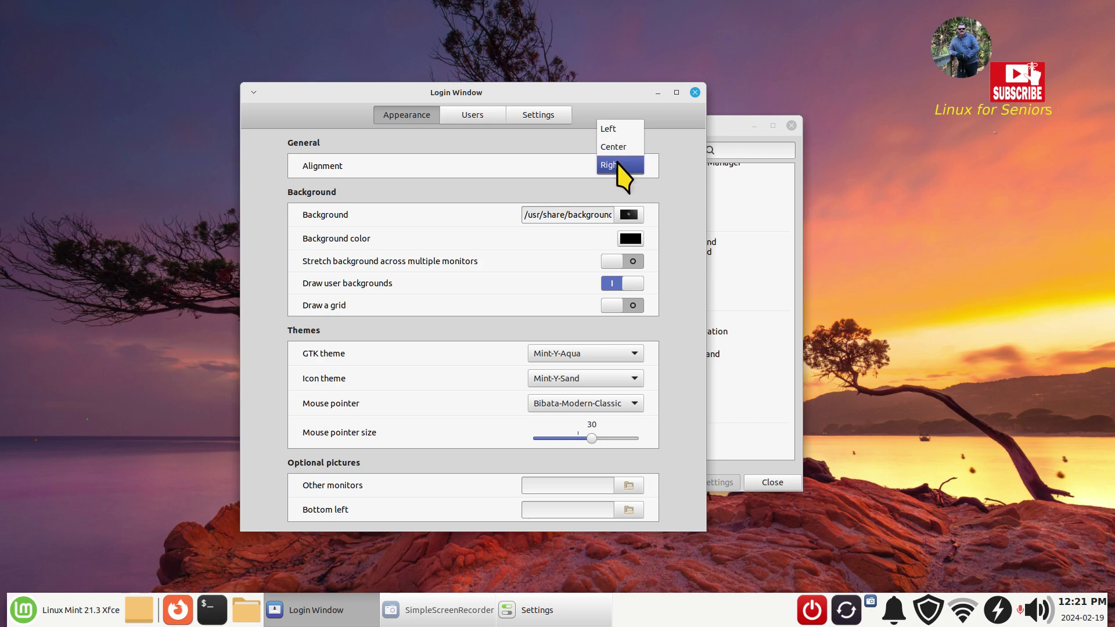
pyautogui.click(620, 165)
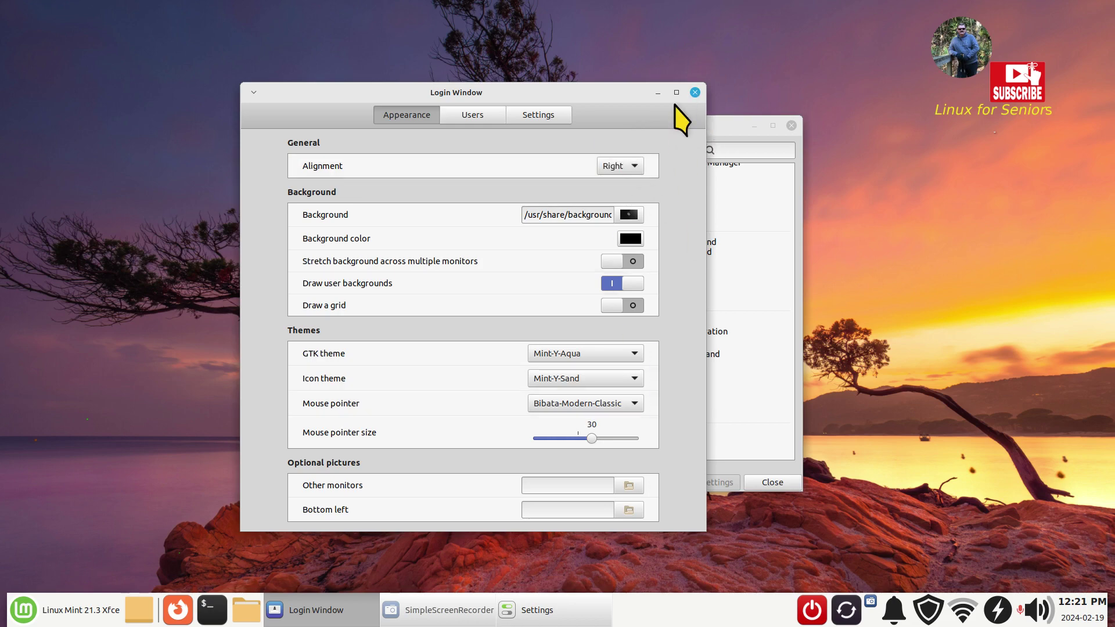
pyautogui.click(695, 93)
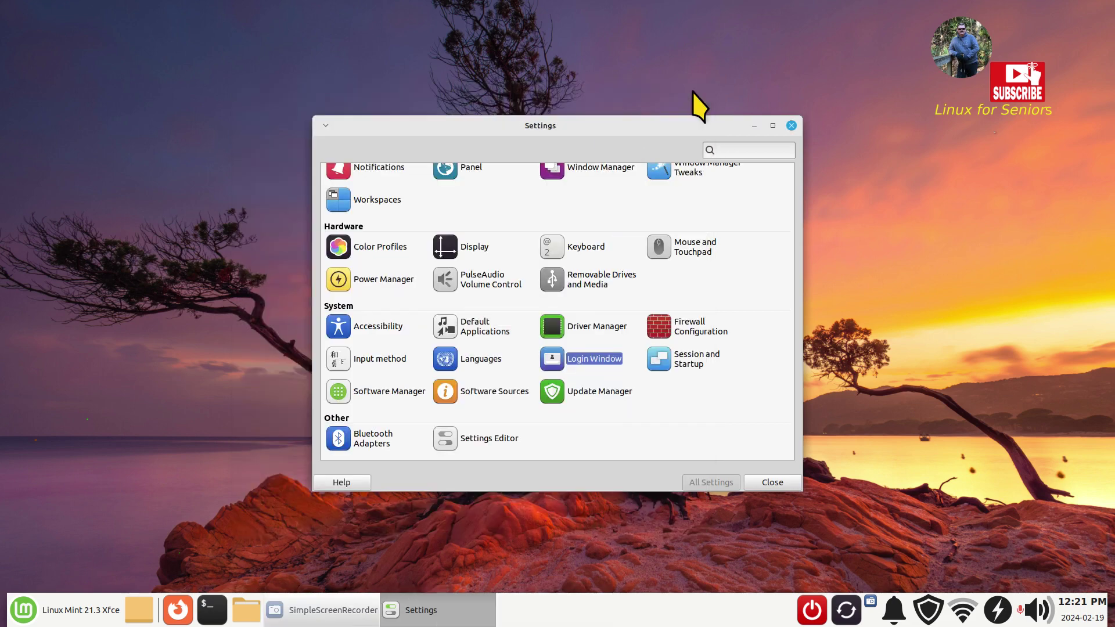
pyautogui.click(792, 126)
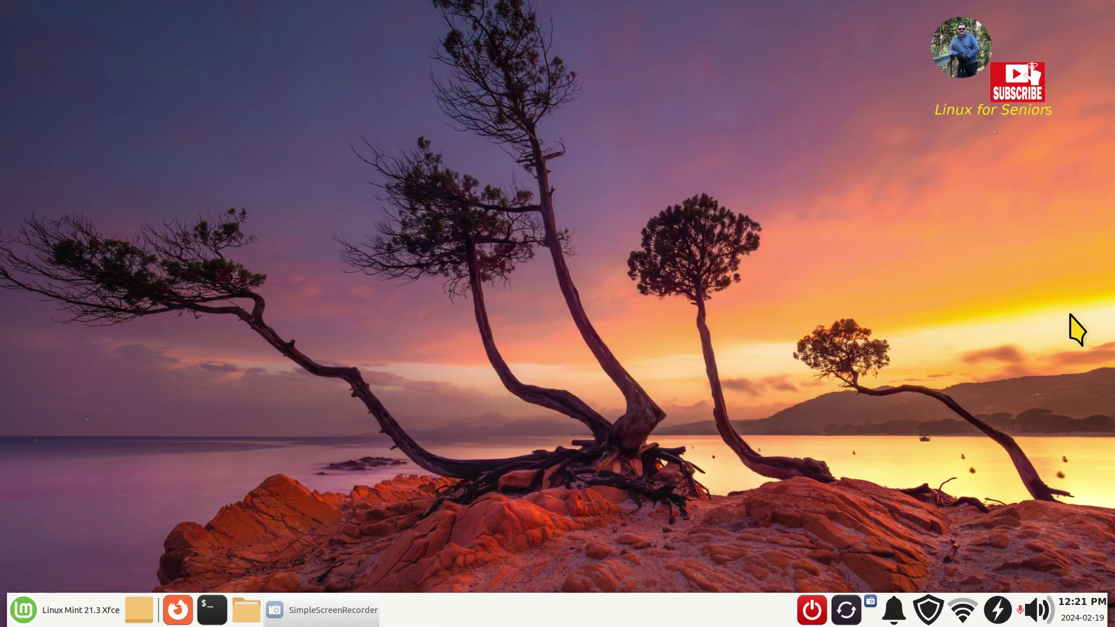